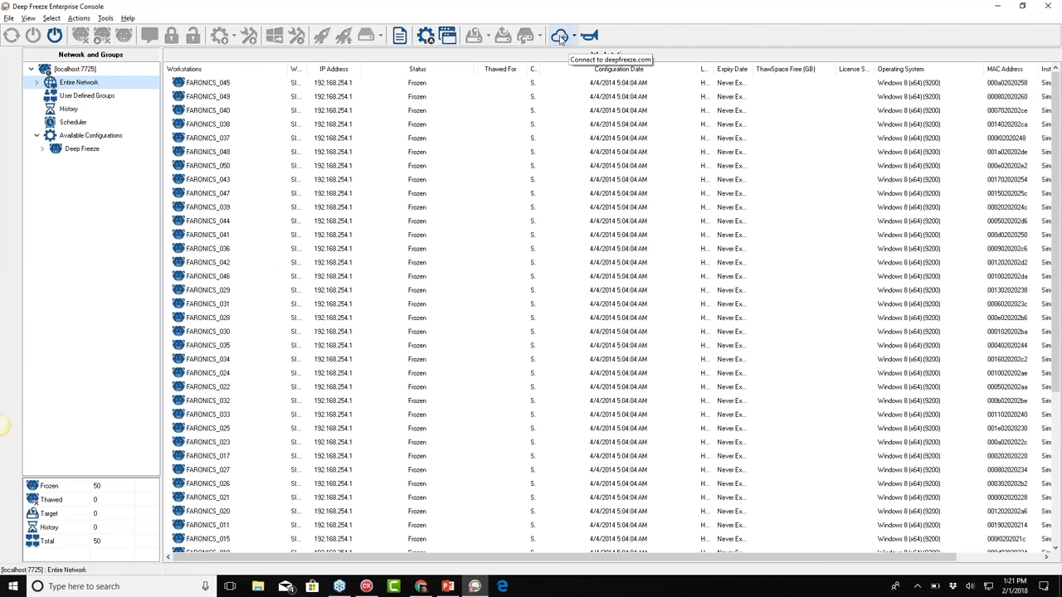
Enter and submit the customization code for connecting the console to deepfreeze.com
click(560, 36)
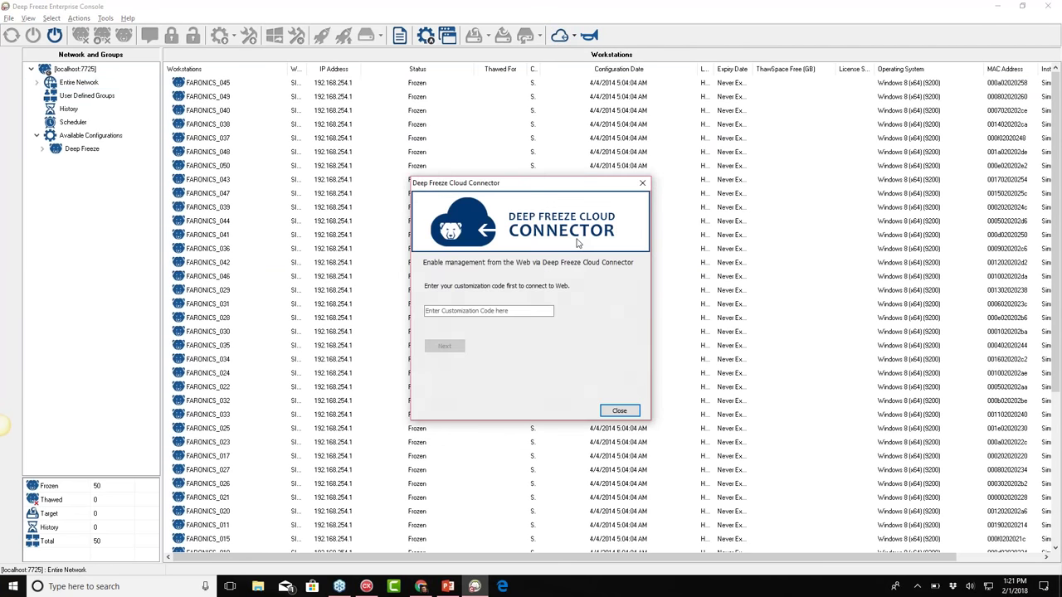
click(488, 310)
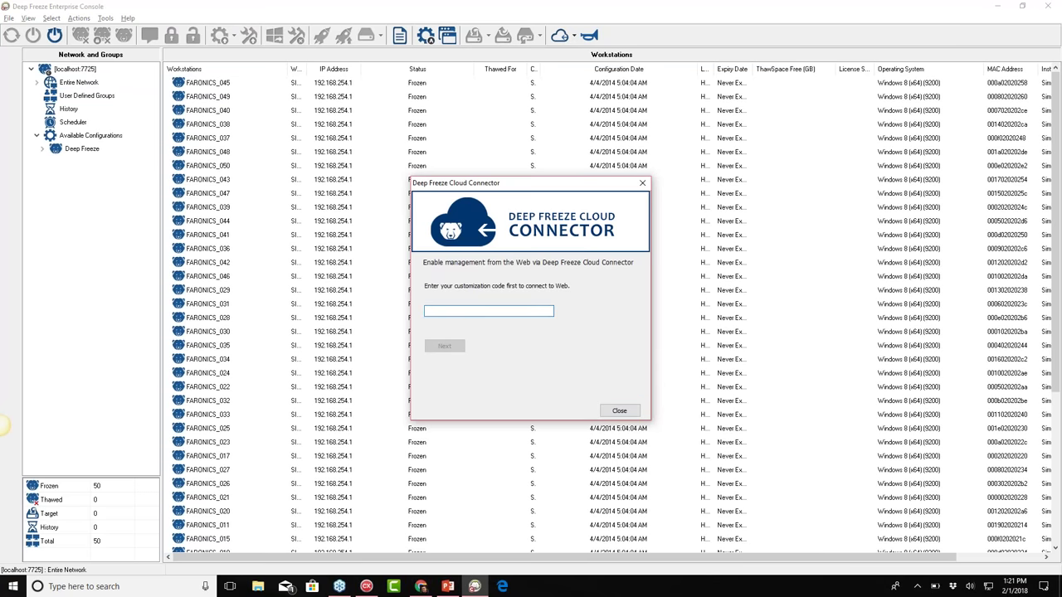
text(password)
click(444, 347)
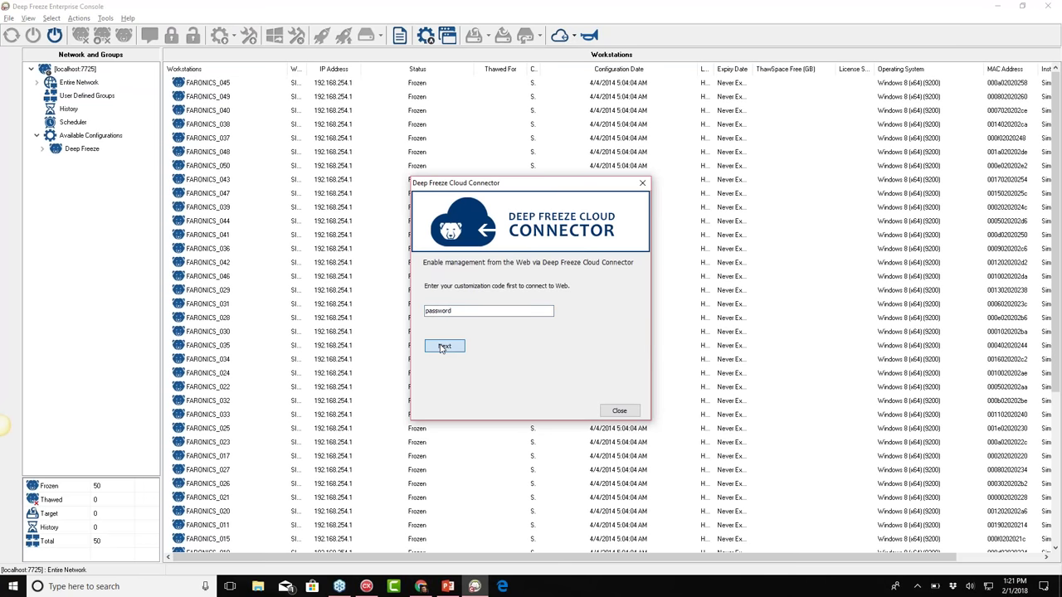
Fill in the Deep Freeze Cloud account e-mail address and password
click(502, 287)
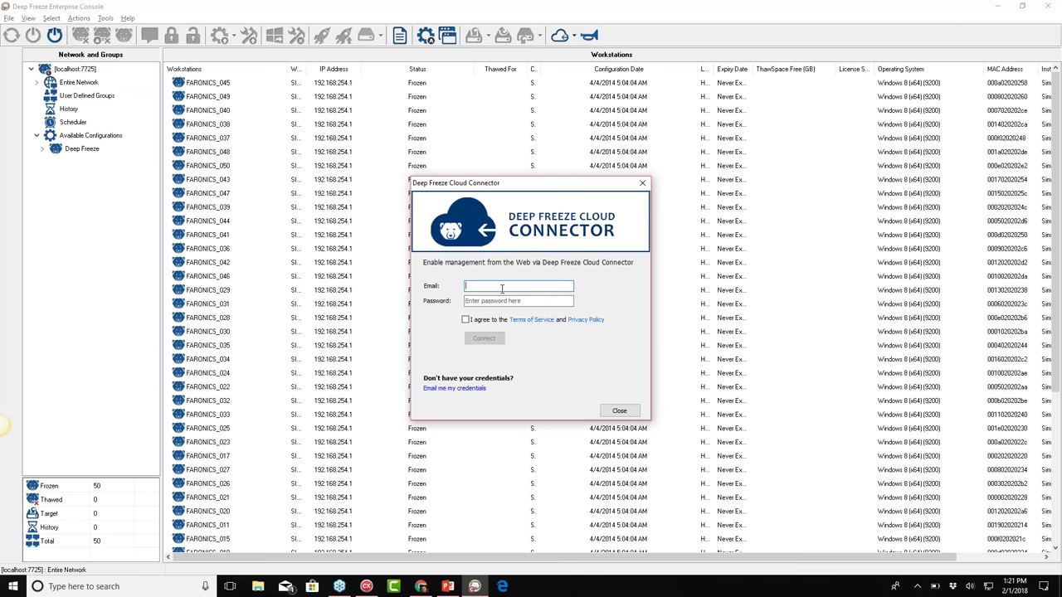
click(435, 390)
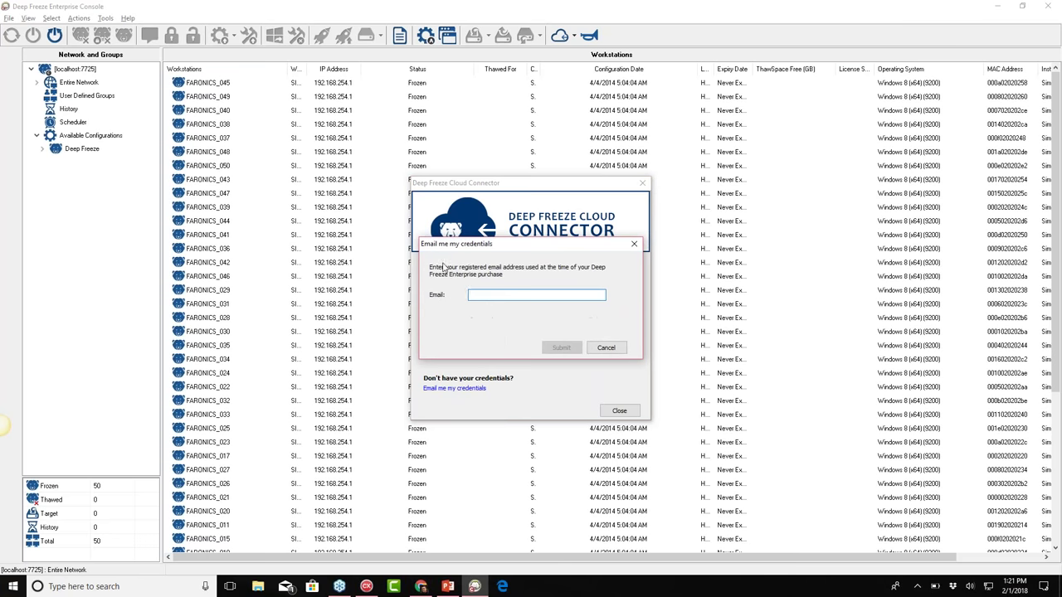
click(612, 349)
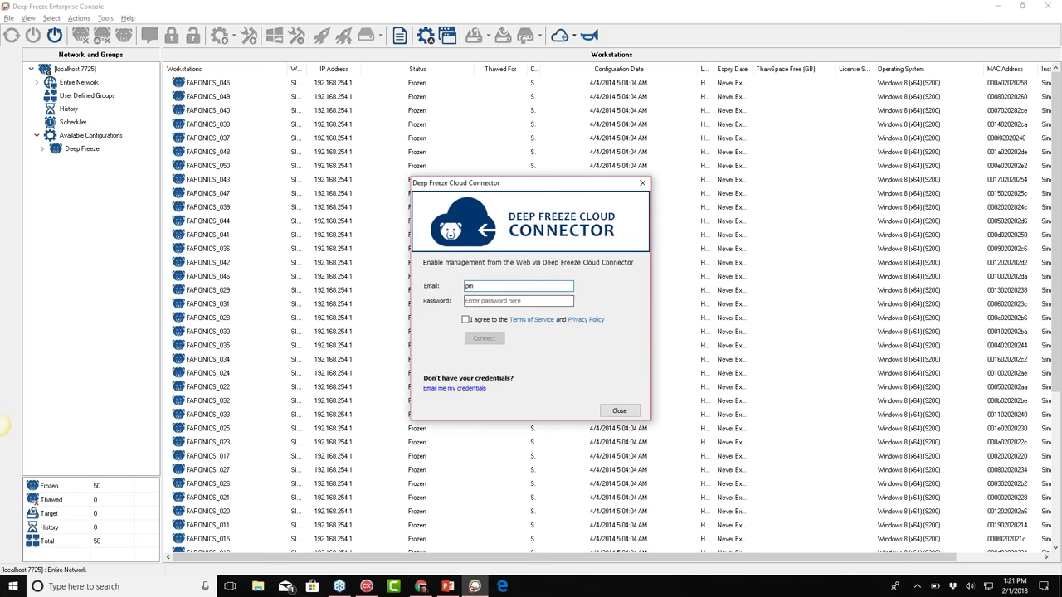
click(498, 301)
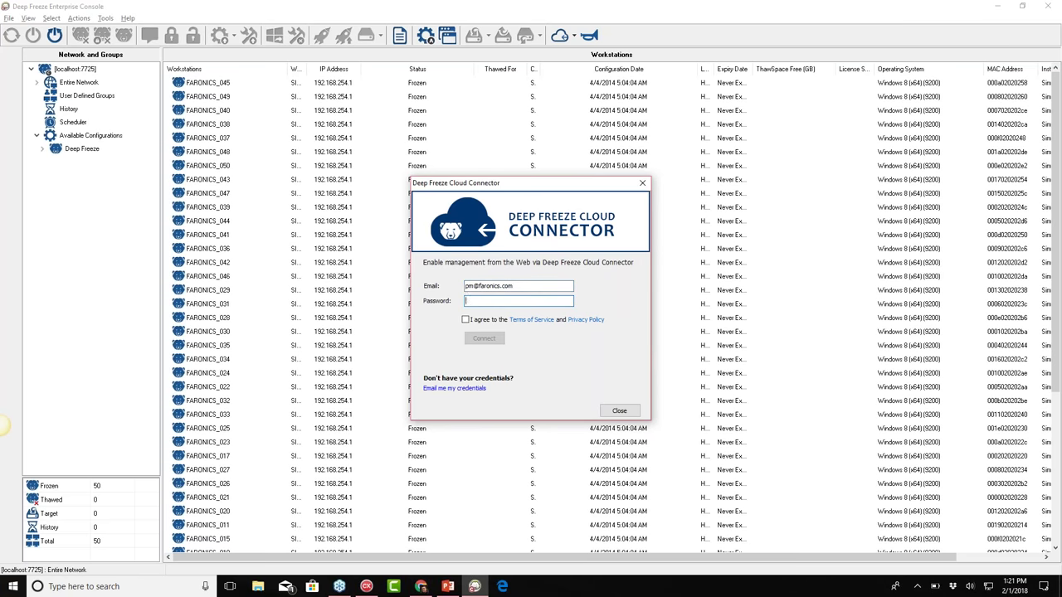
text(*********)
Accept the Terms of Service and connect the console to the DESKTOP-OMPCT4K site
click(465, 319)
click(484, 338)
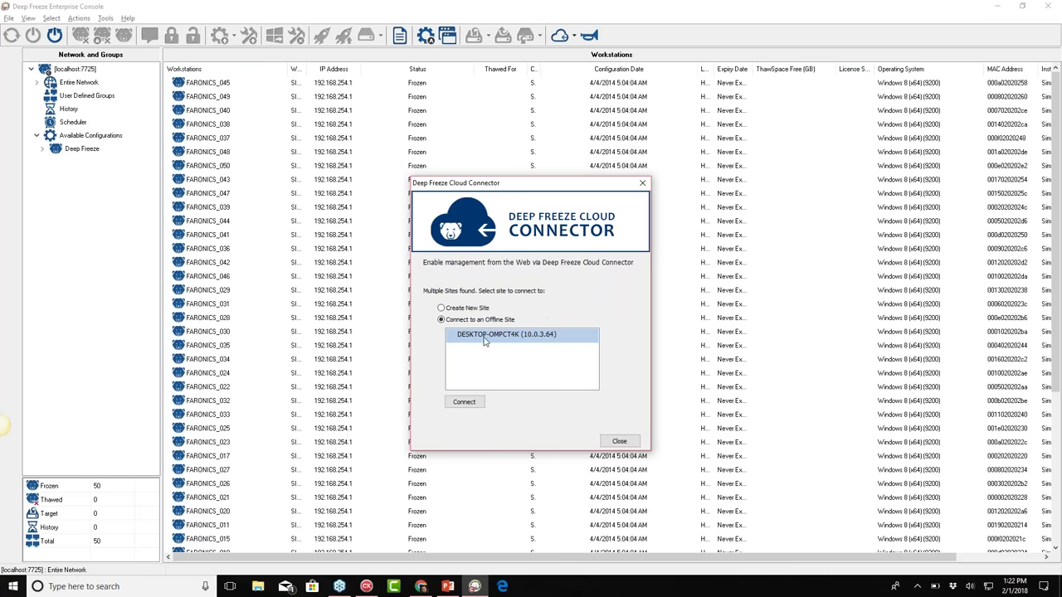
click(503, 335)
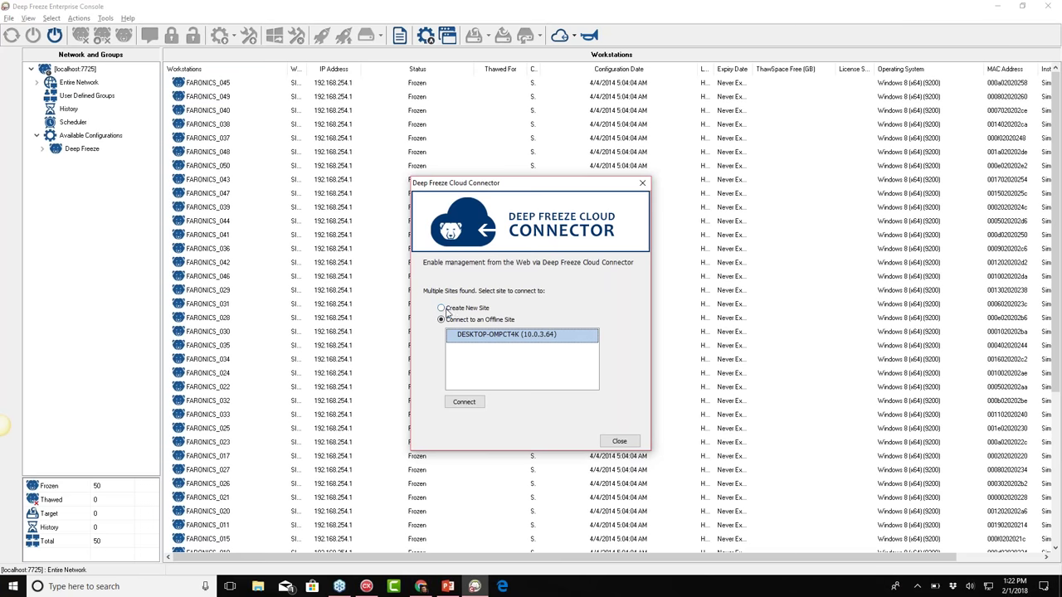
click(464, 402)
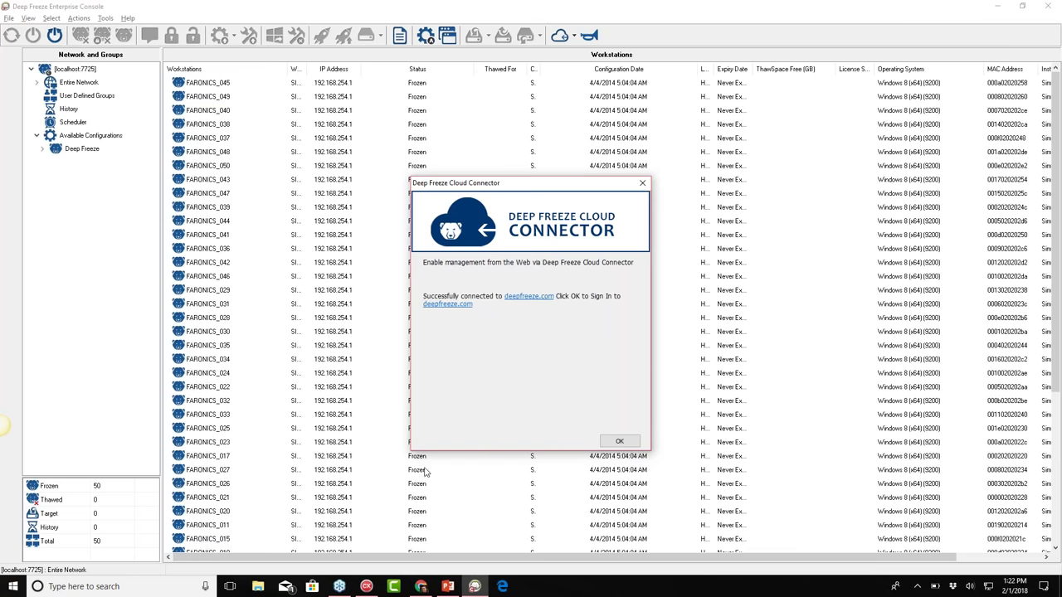
click(619, 442)
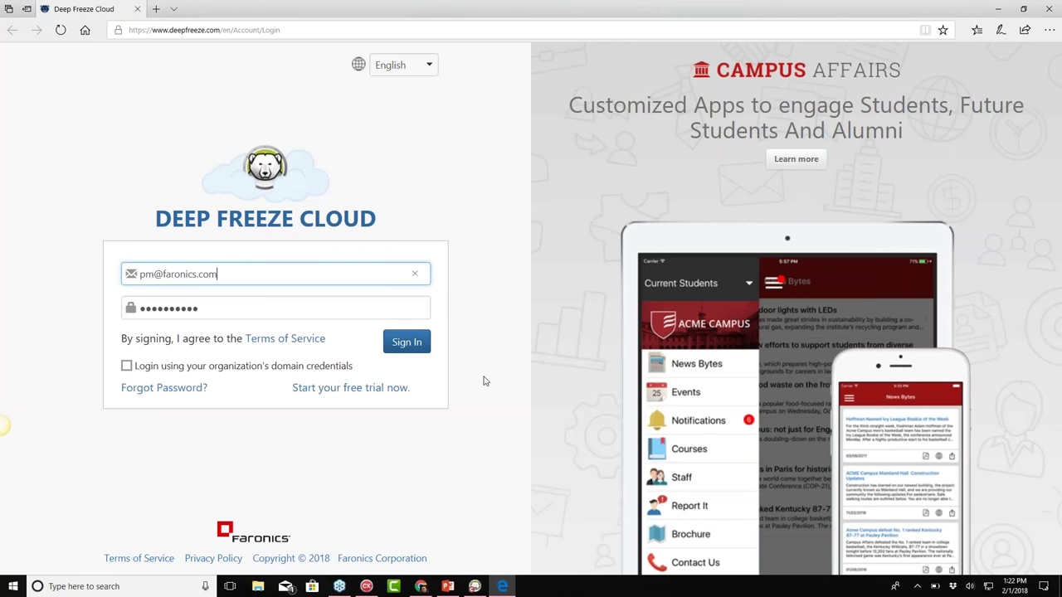
Open 'For Existing Deep Freeze Customers' in a second tab, then submit the cloud sign-in
ctrl+click(369, 390)
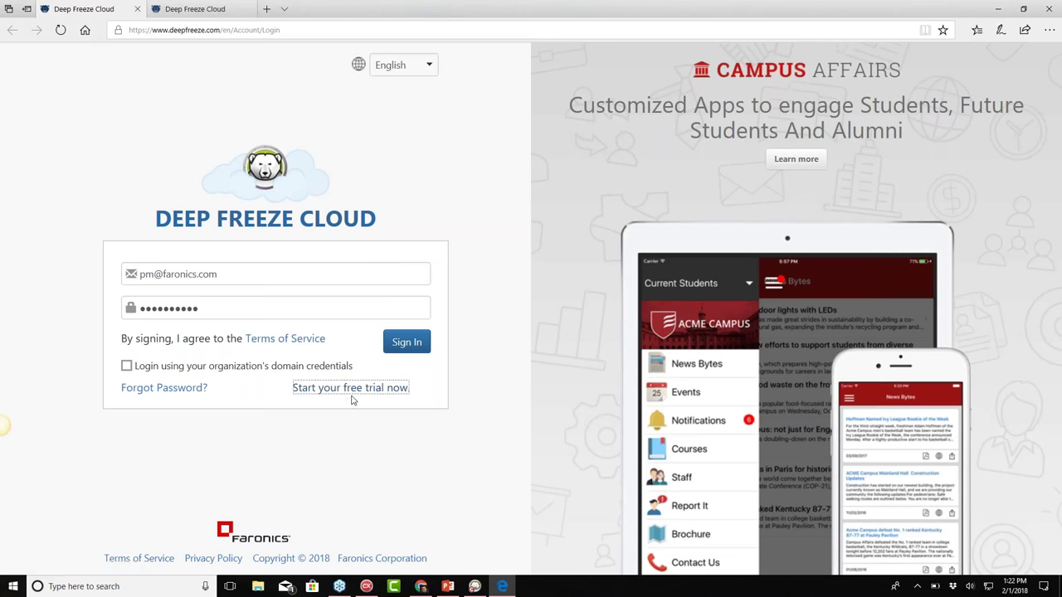
click(206, 8)
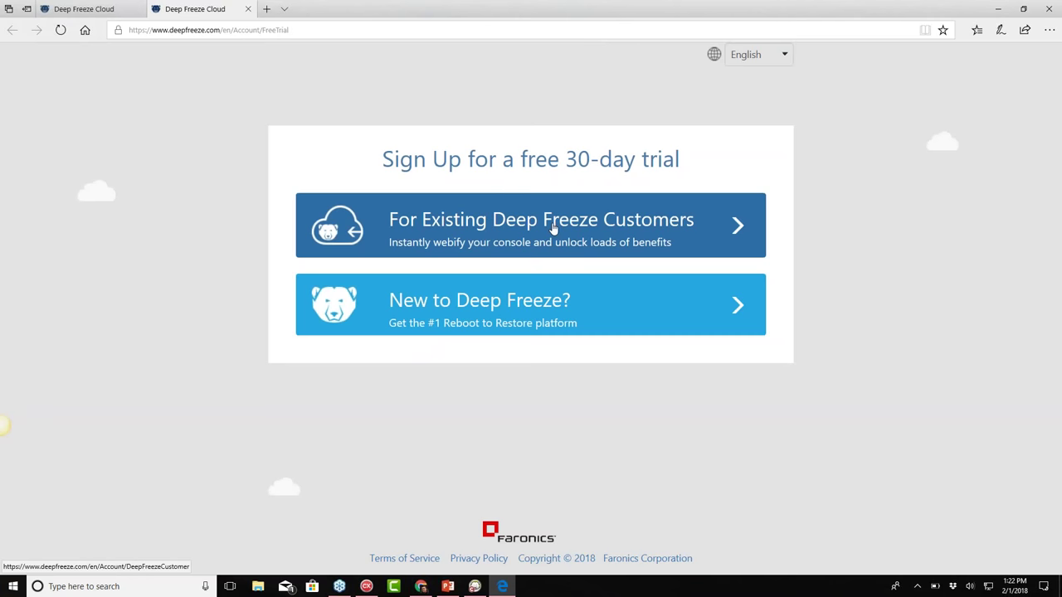
click(623, 227)
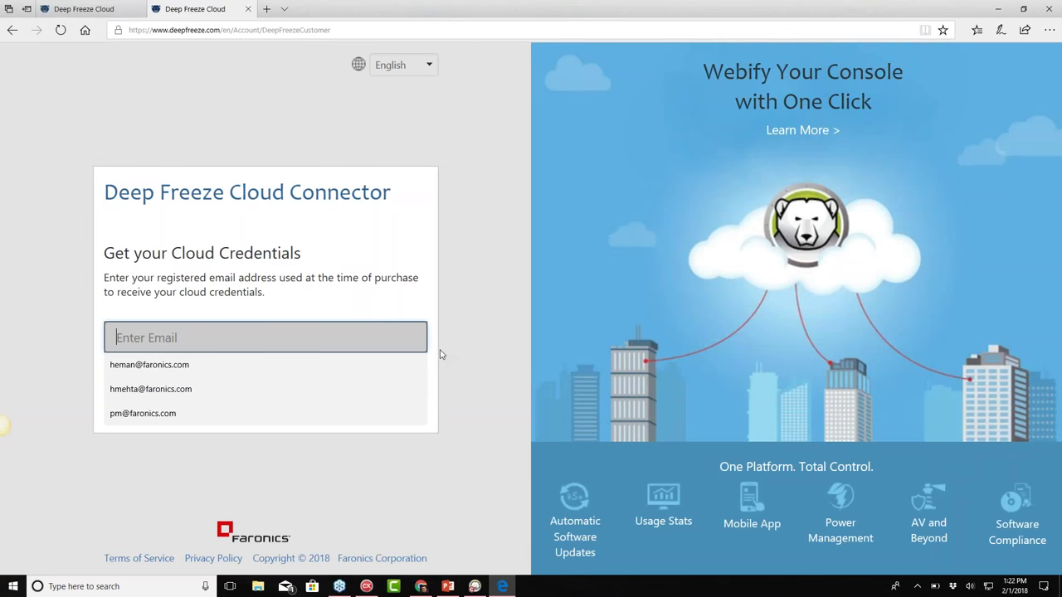
click(331, 273)
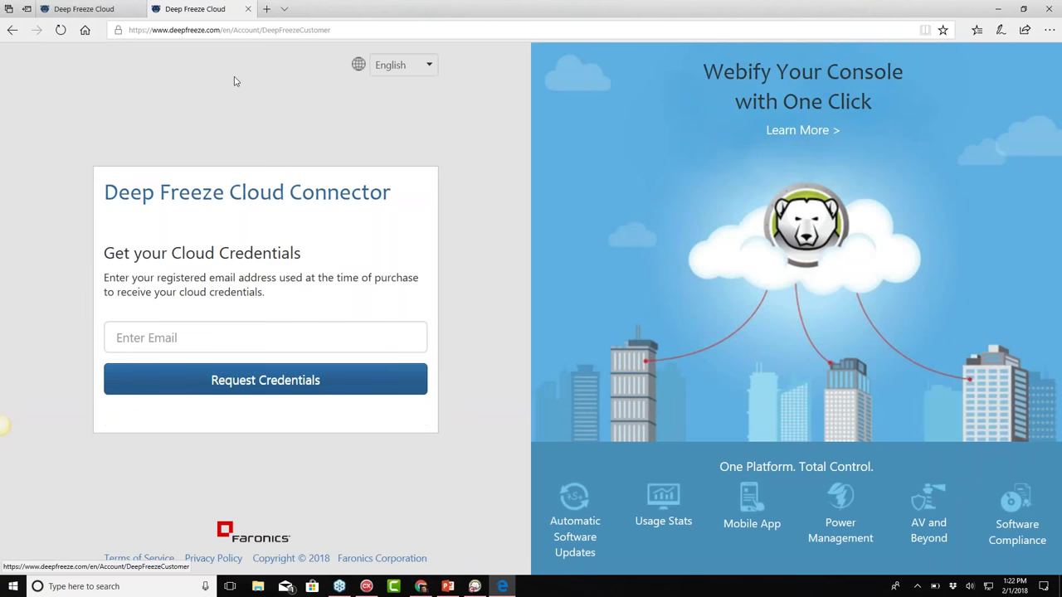
click(81, 10)
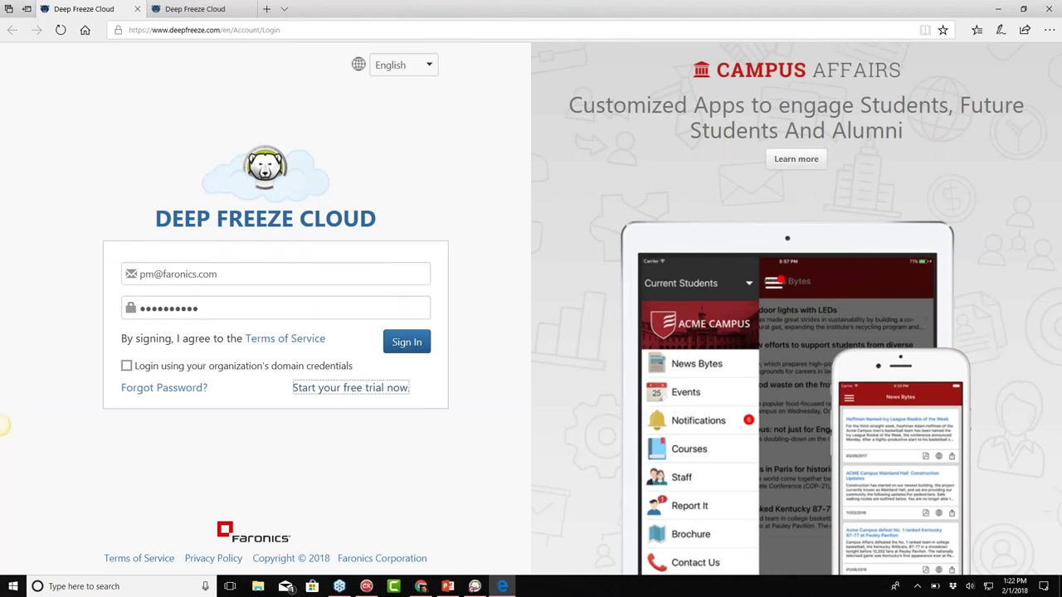
key(Return)
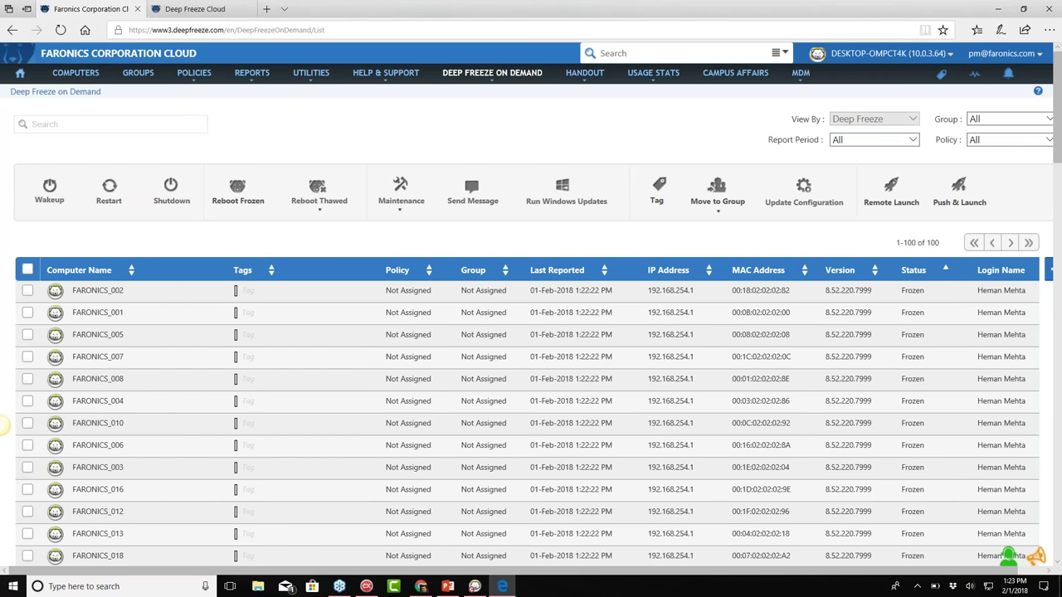
Review the available cloud sites in the site selector above the DESKTOP-OMPCT4K computer list
click(951, 55)
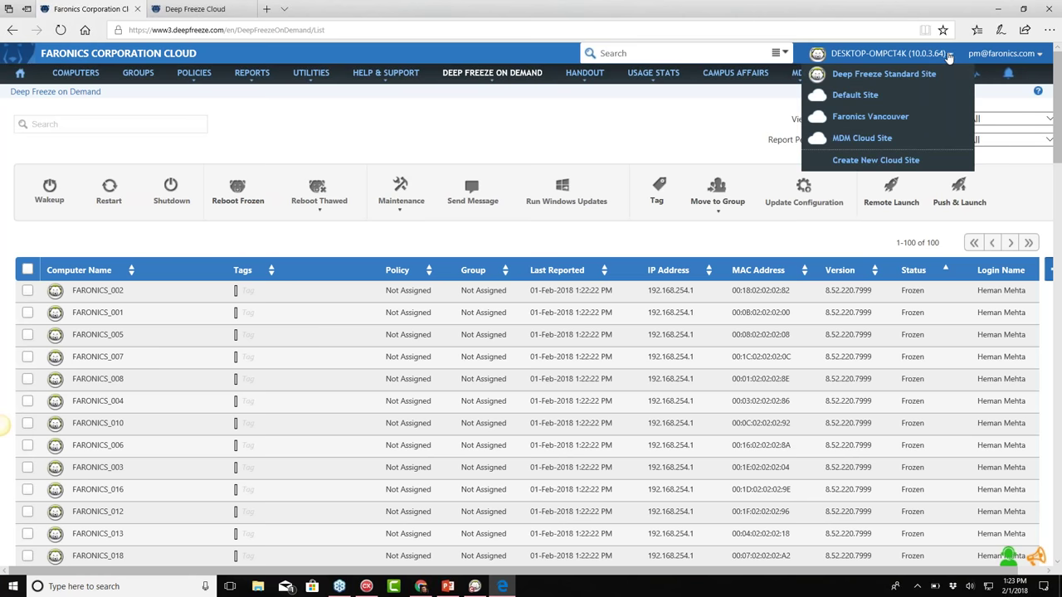
scroll(931, 102, down, 1)
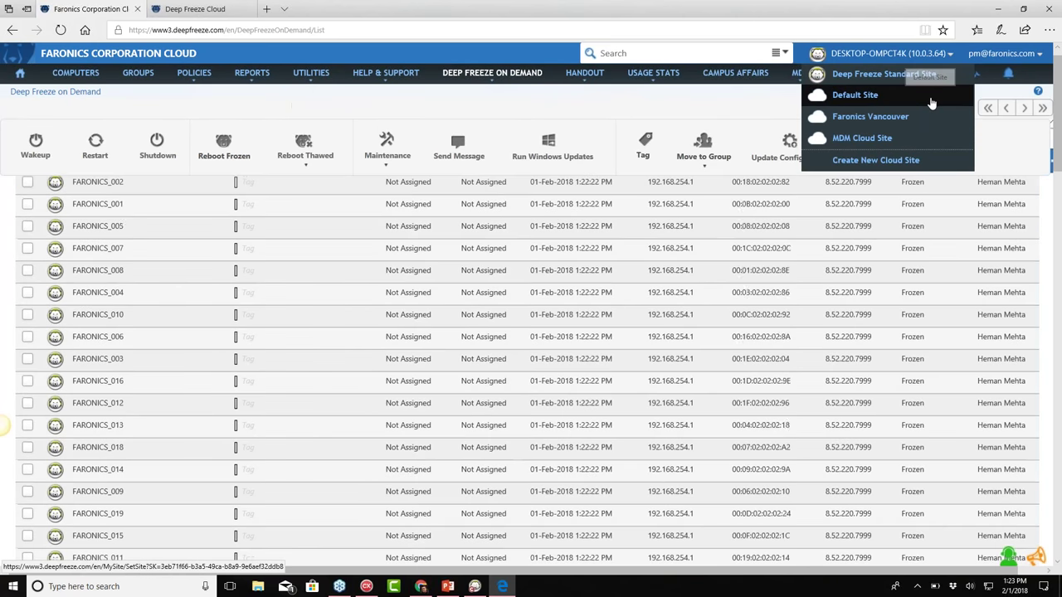
scroll(931, 102, up, 1)
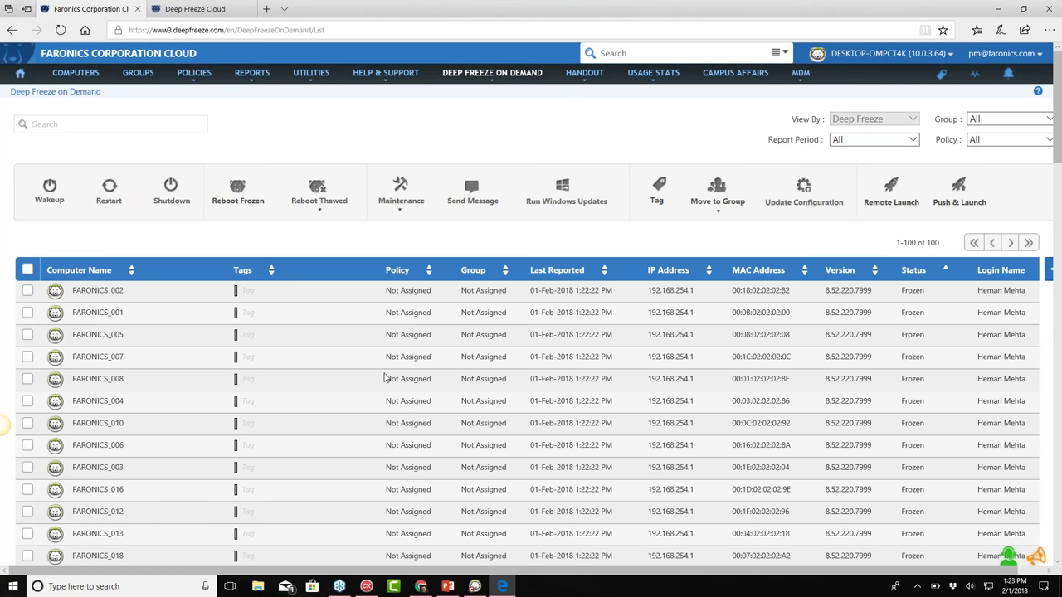
mouse_move(476, 587)
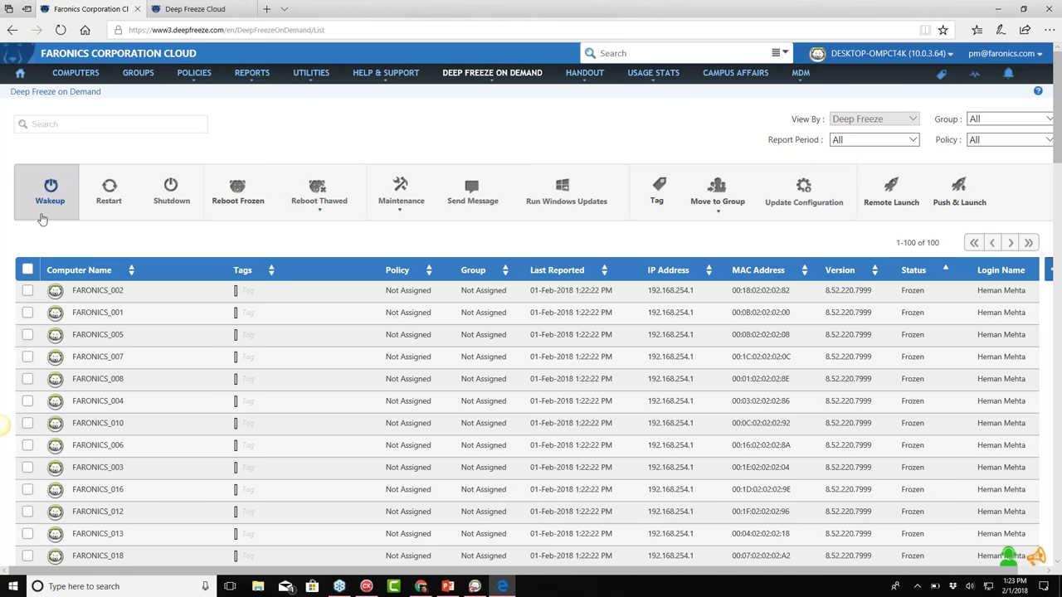
Select FARONICS_002, FARONICS_001 and FARONICS_005 and check the Restart, Reboot Thawed and Tag actions
click(28, 291)
click(27, 313)
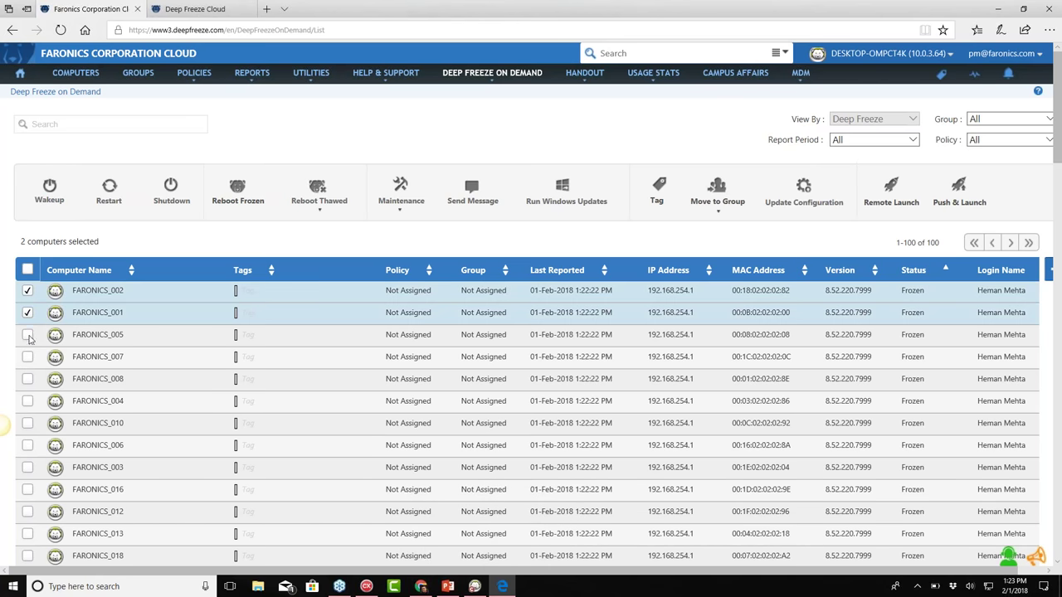
click(28, 335)
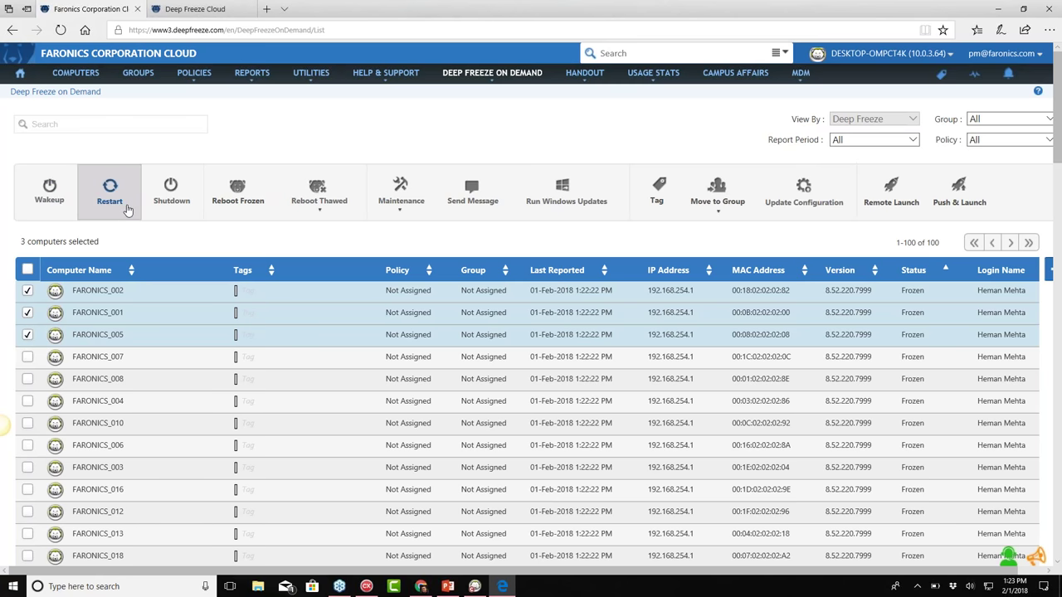
mouse_move(320, 206)
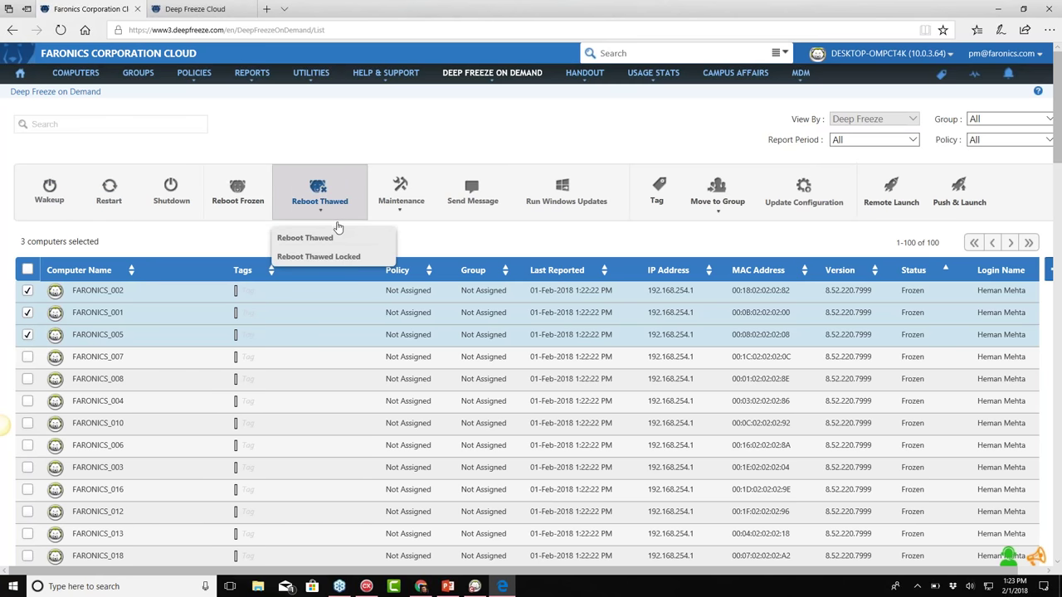
mouse_move(428, 213)
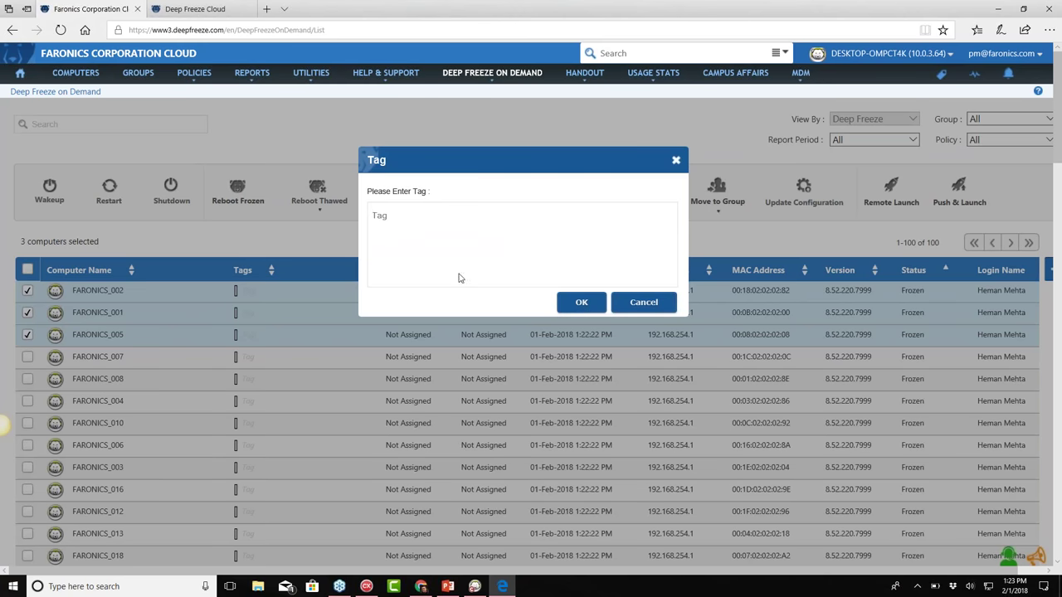
Apply location tag Vancouver, new tag Dell and ticket 'Broken Computer' to the three computers
text(Varco)
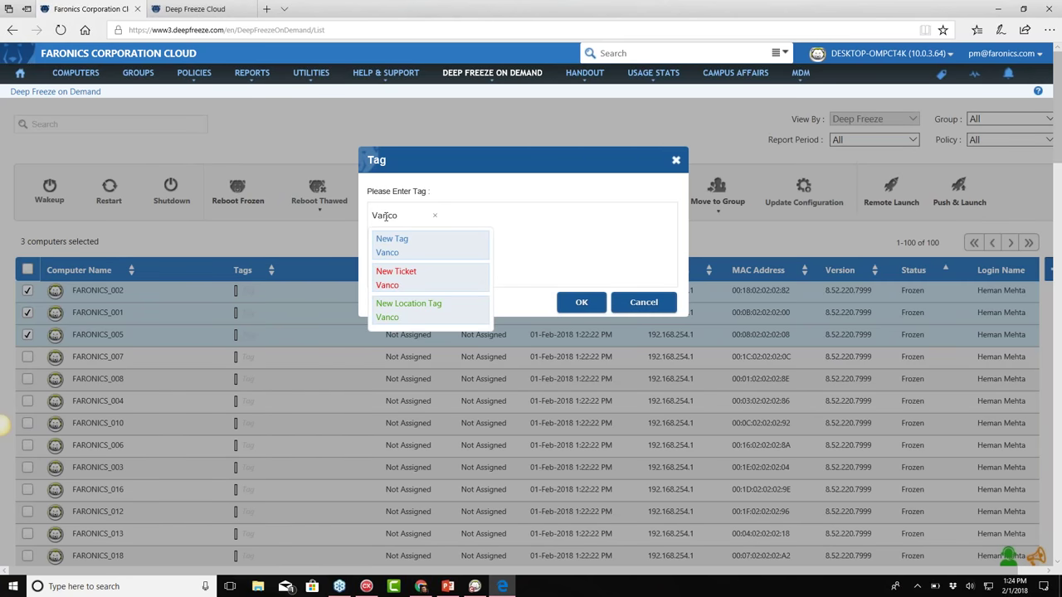
text(uver)
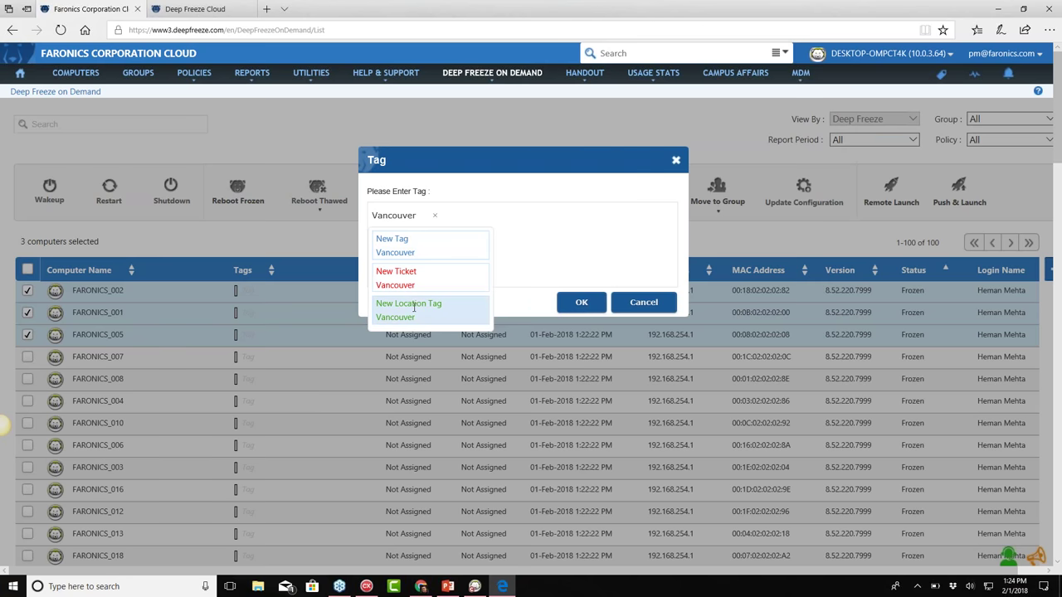
click(414, 307)
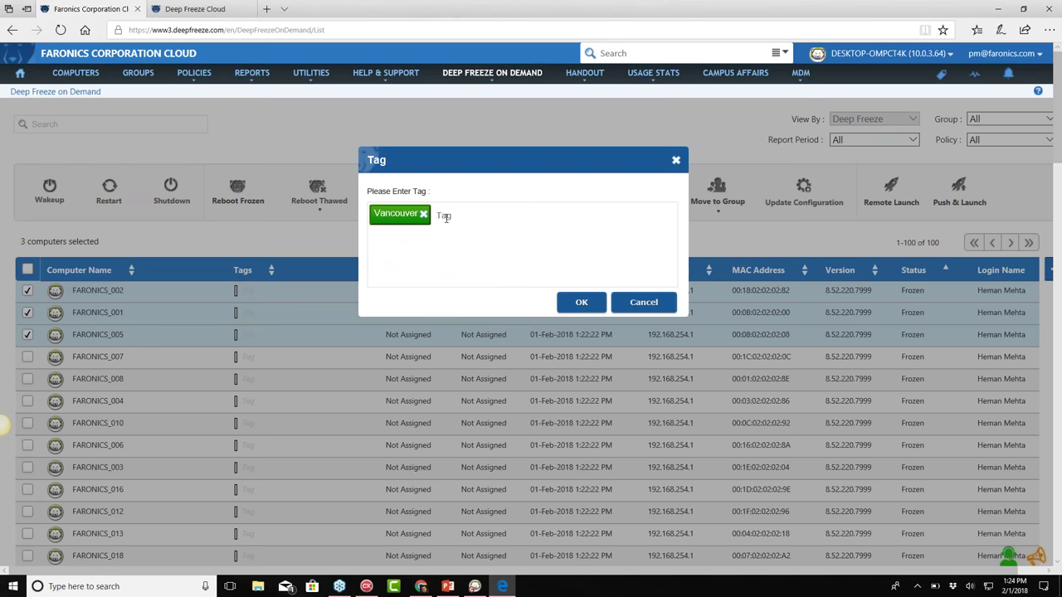
text(Dell)
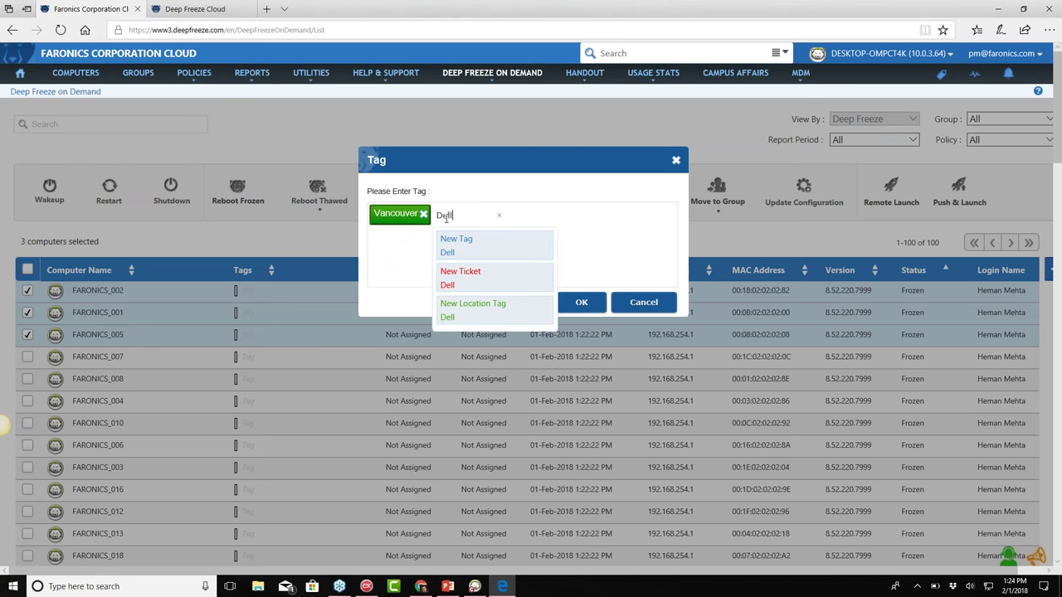
key(Return)
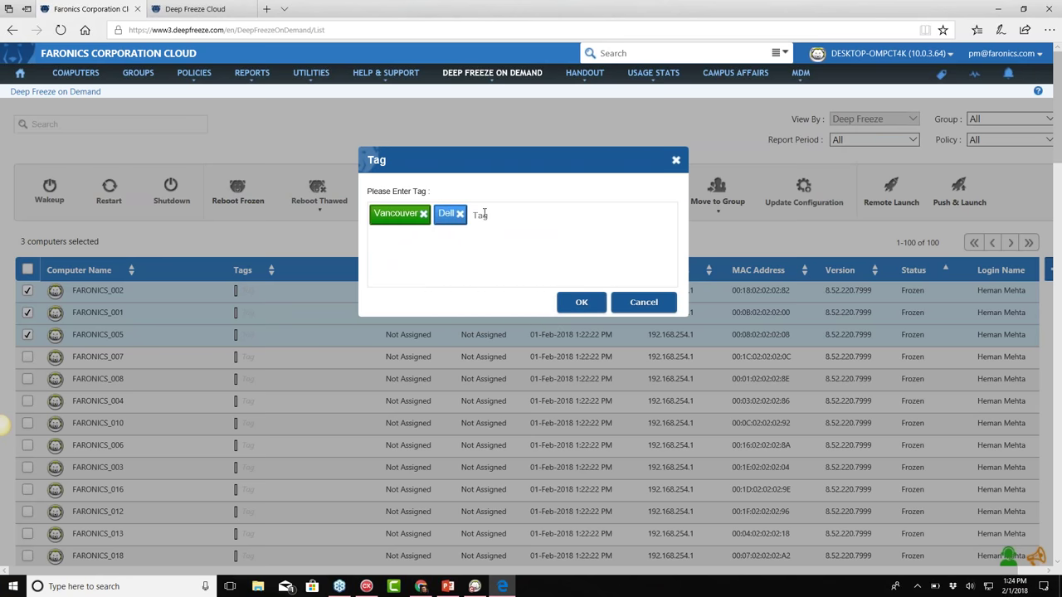
text(Broken )
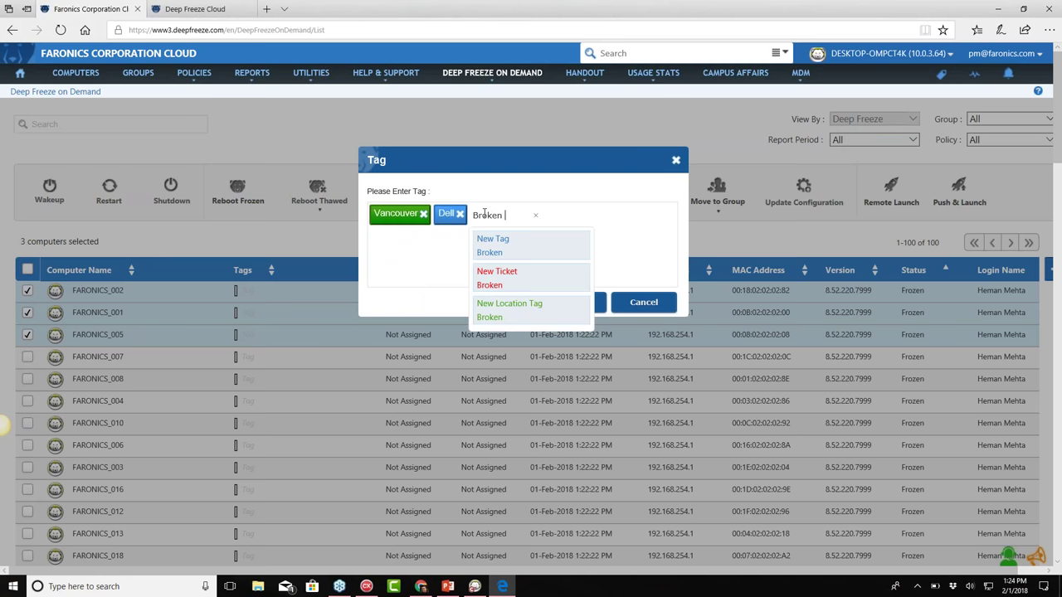
text(Comput)
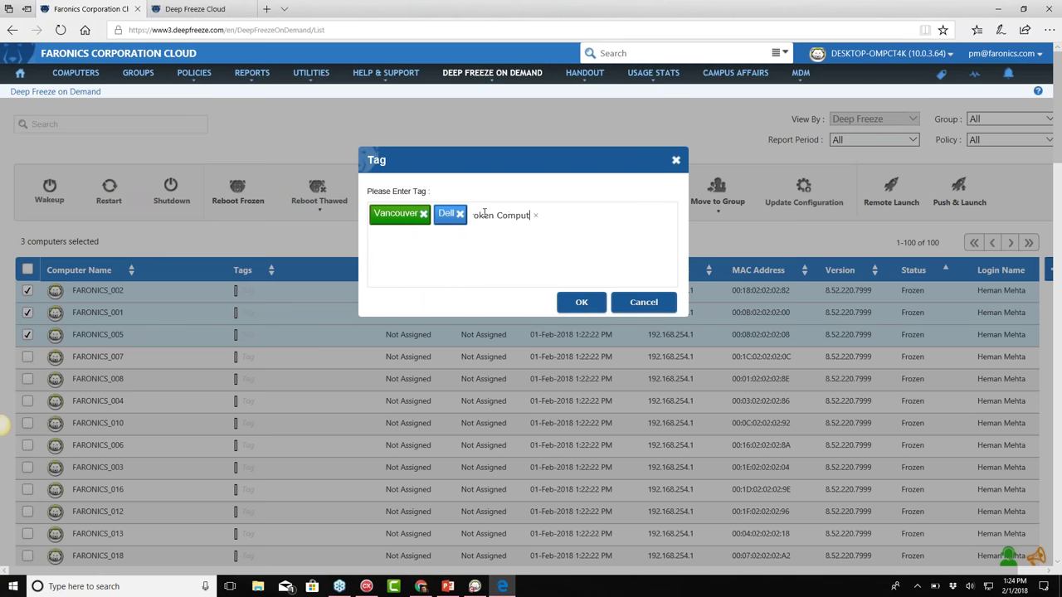
text(er)
click(513, 274)
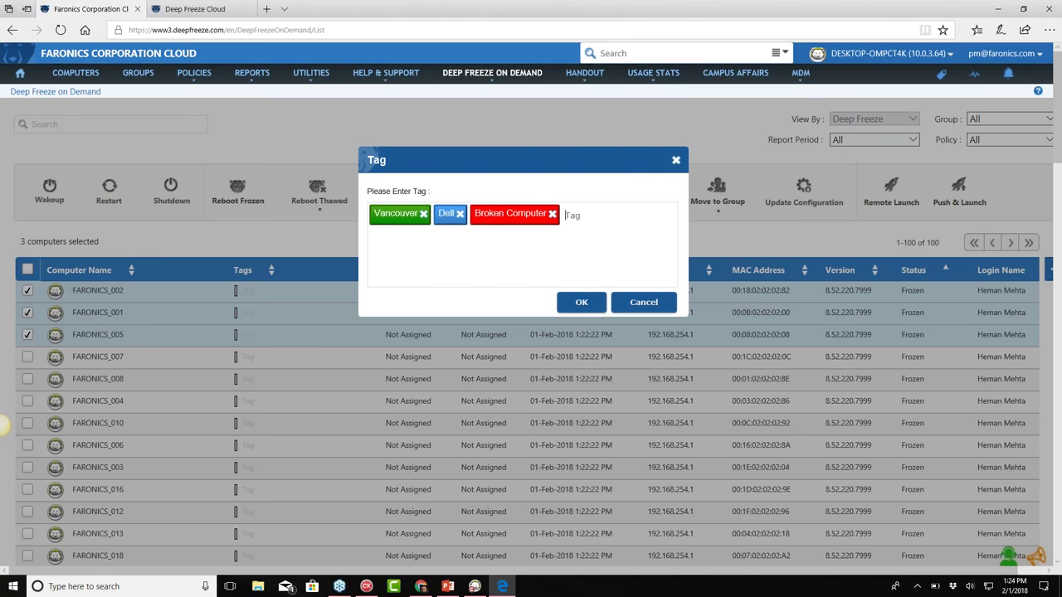
click(582, 302)
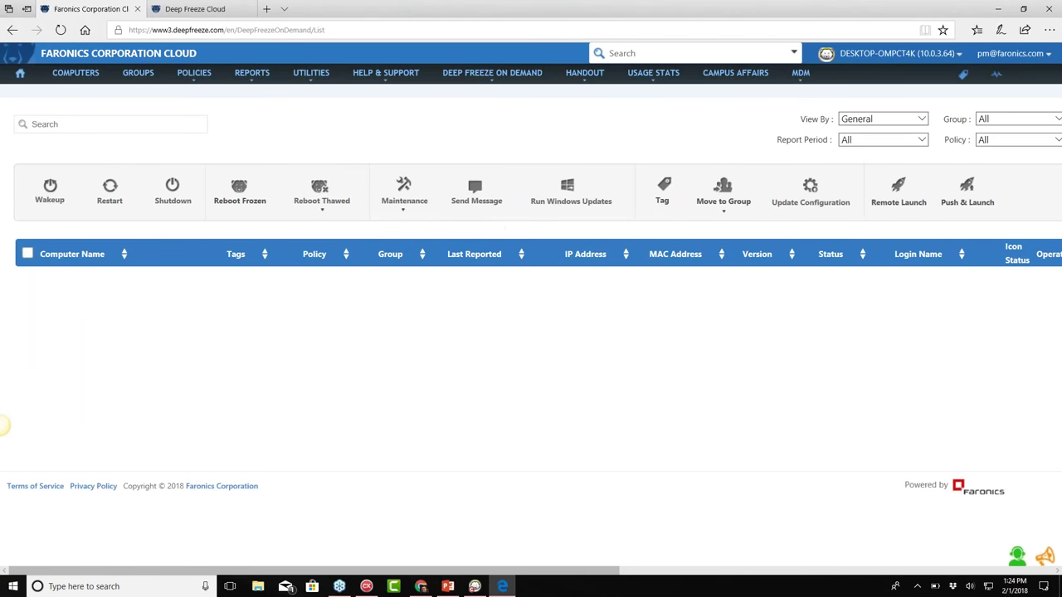
Review My Enterprise Console under Deep Freeze On Demand, then return to the COMPUTERS list
mouse_move(489, 74)
click(490, 98)
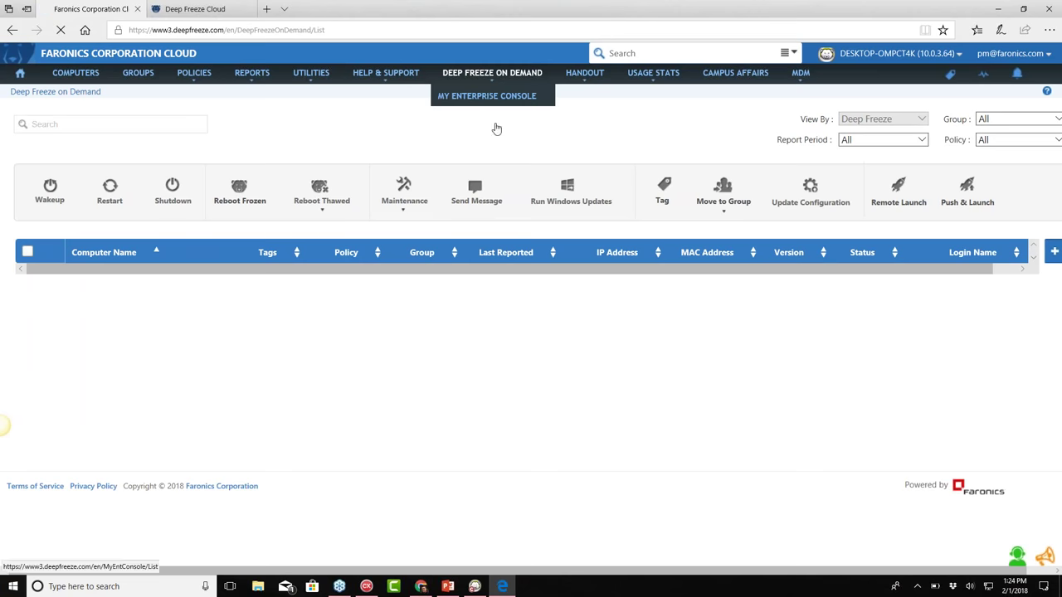
mouse_move(496, 79)
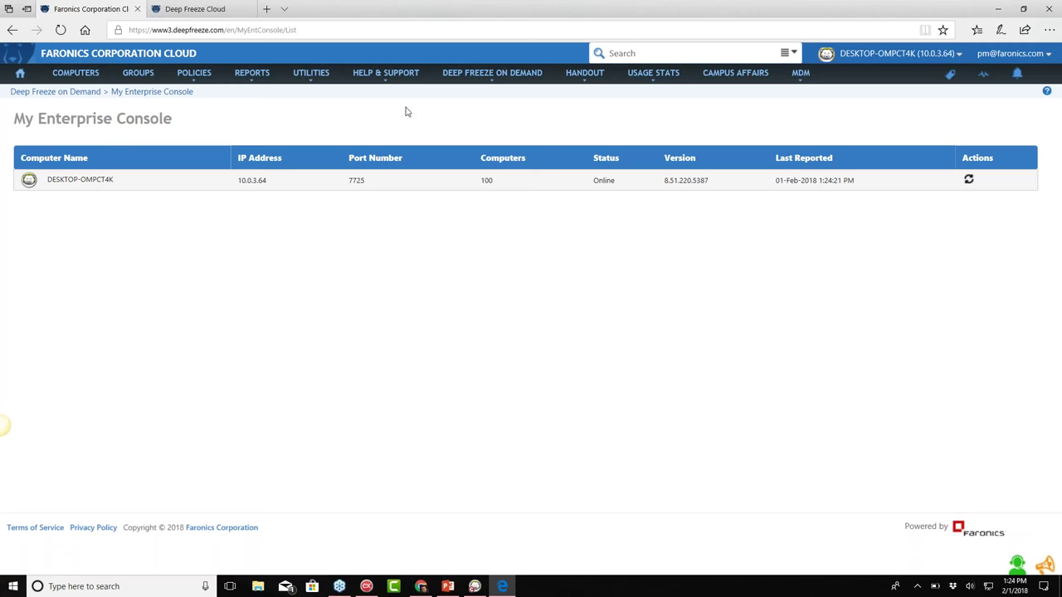
mouse_move(489, 75)
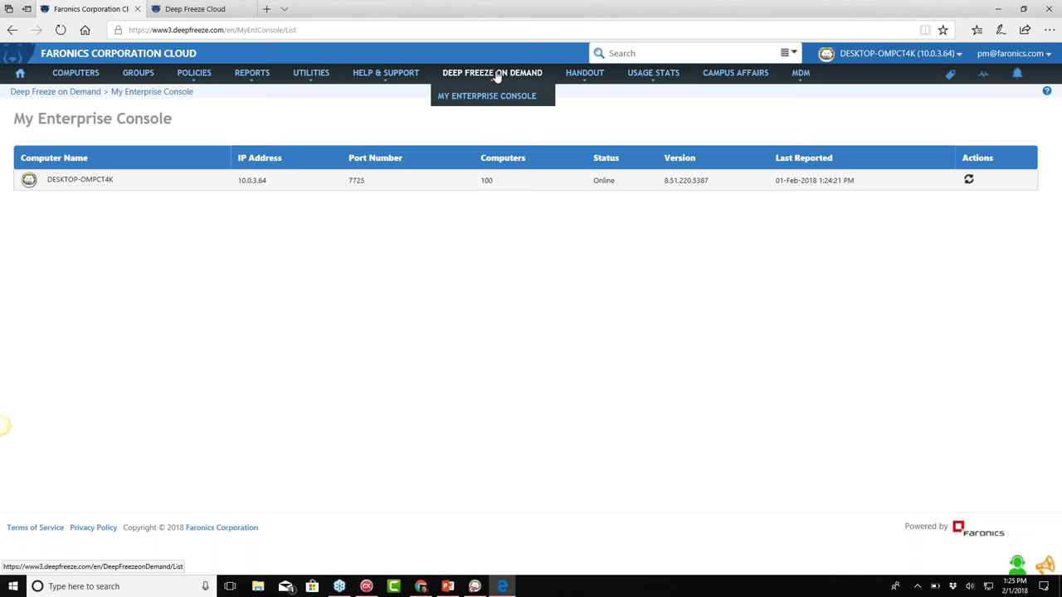
click(66, 73)
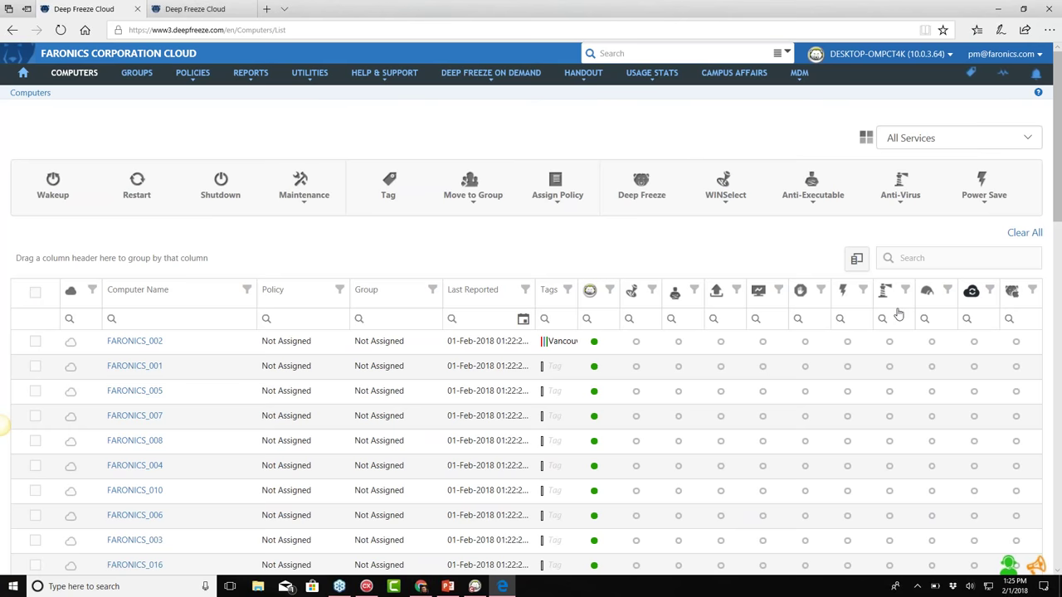
scroll(488, 409, down, 5)
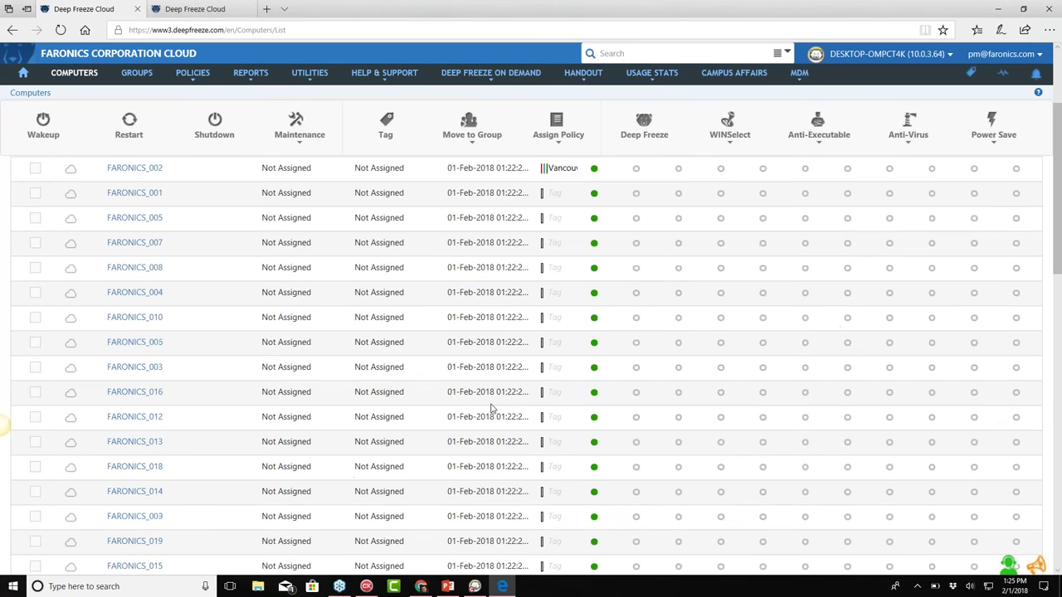
scroll(489, 408, up, 5)
click(833, 197)
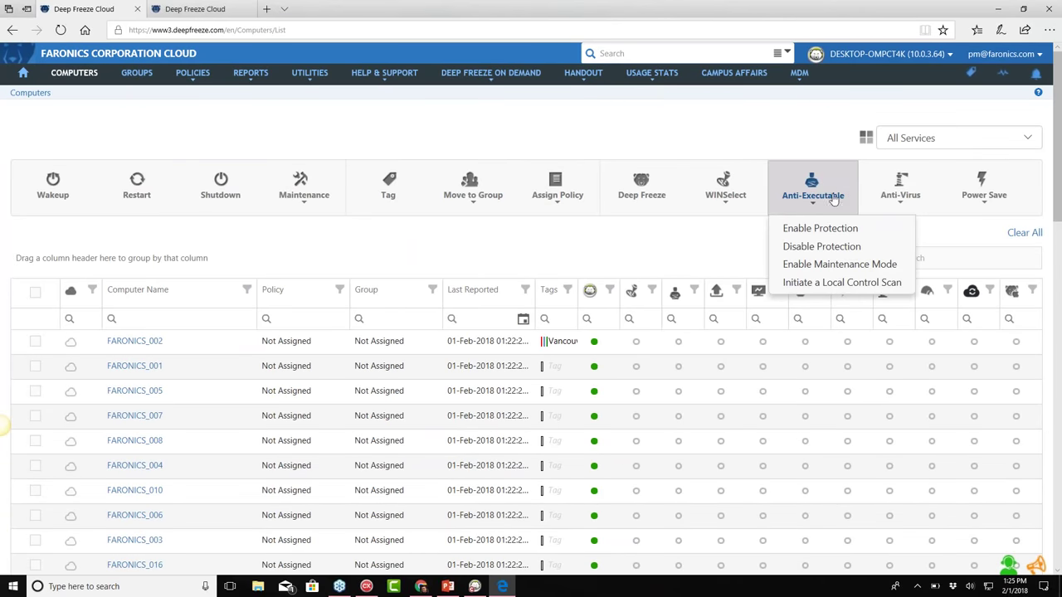
click(903, 198)
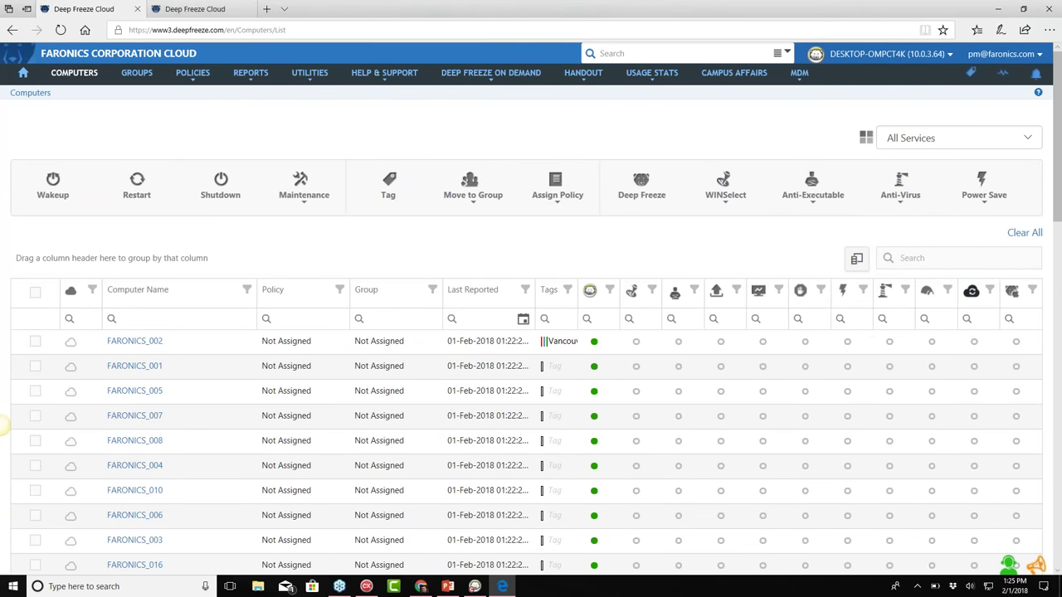
mouse_move(70, 347)
mouse_move(71, 423)
mouse_move(195, 76)
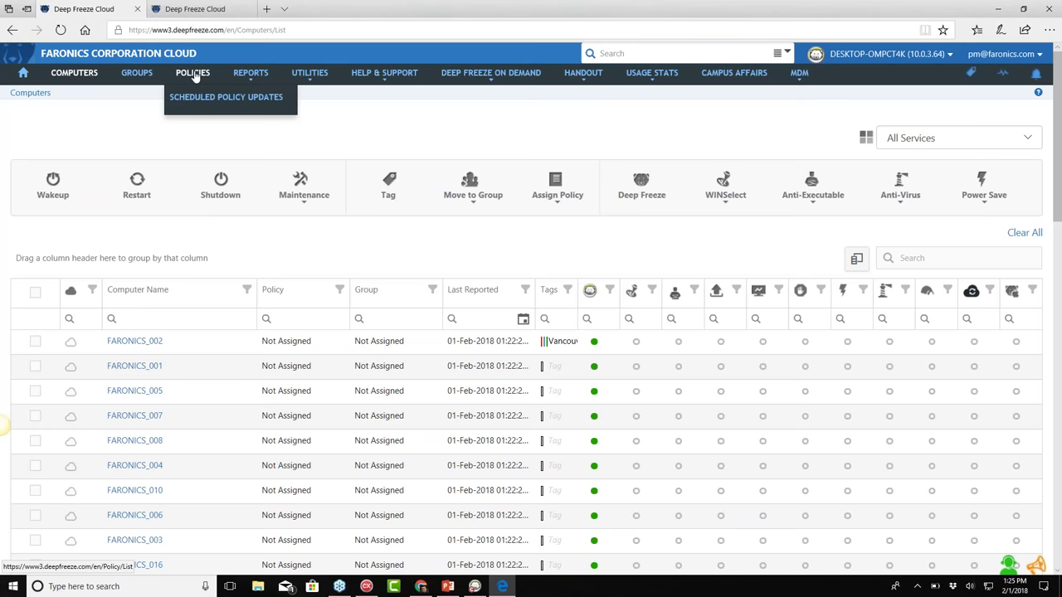
Open the Faronics Default policy from the POLICIES list for editing
click(193, 73)
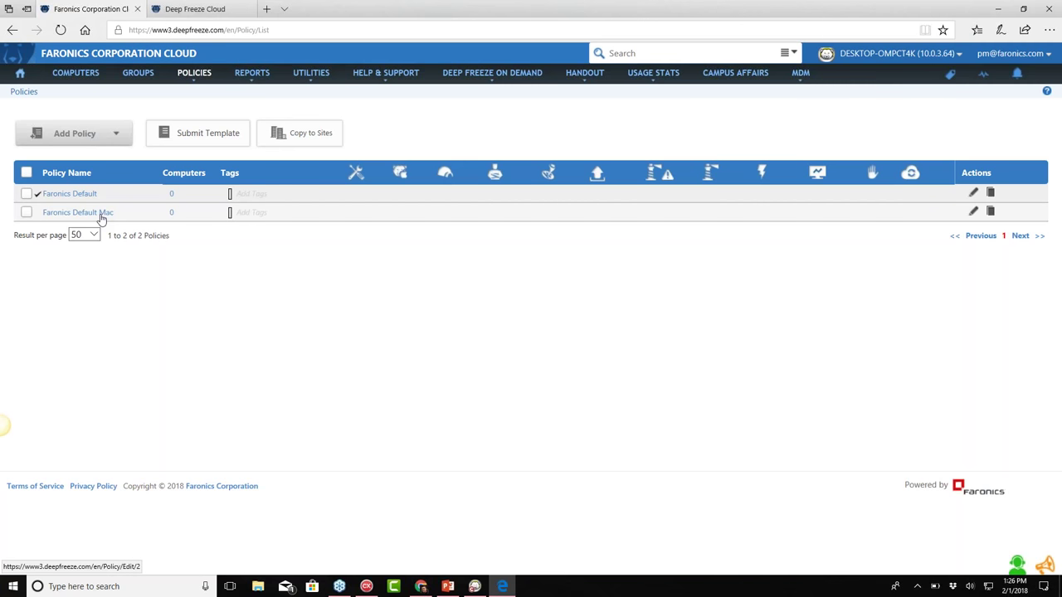
click(79, 195)
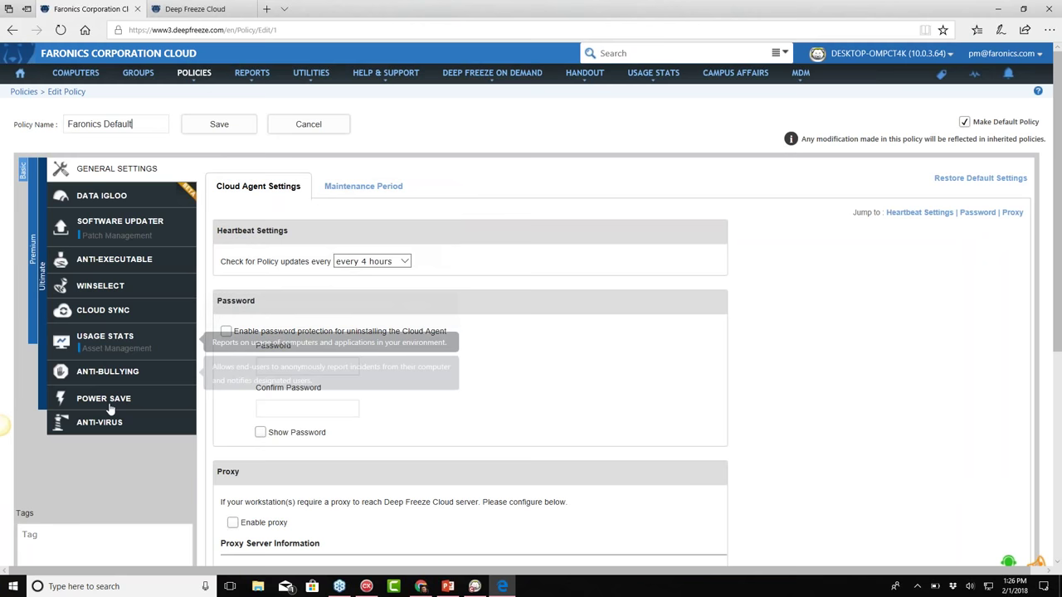
mouse_move(88, 204)
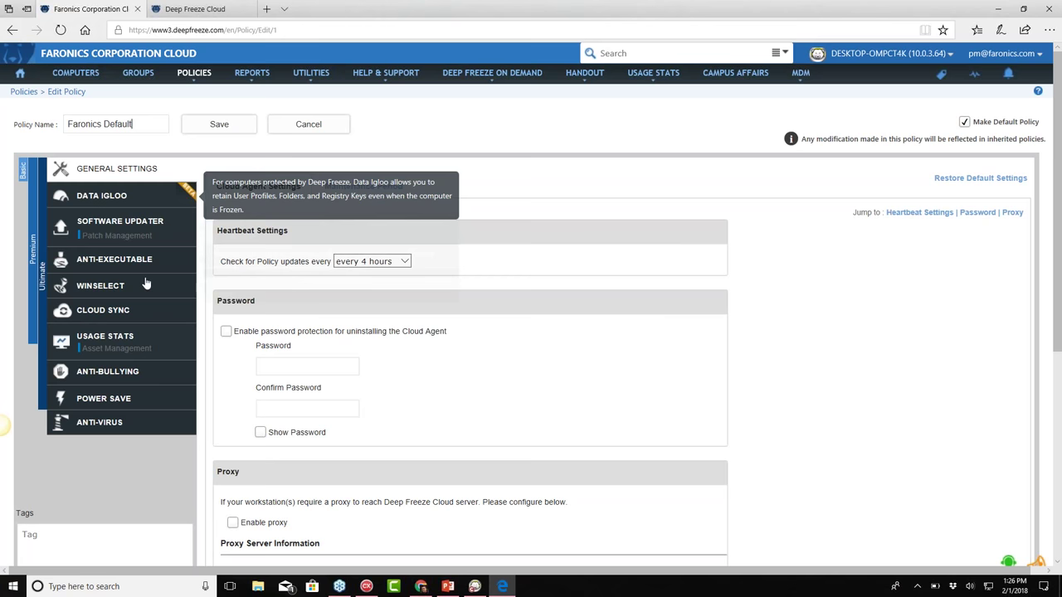
click(108, 203)
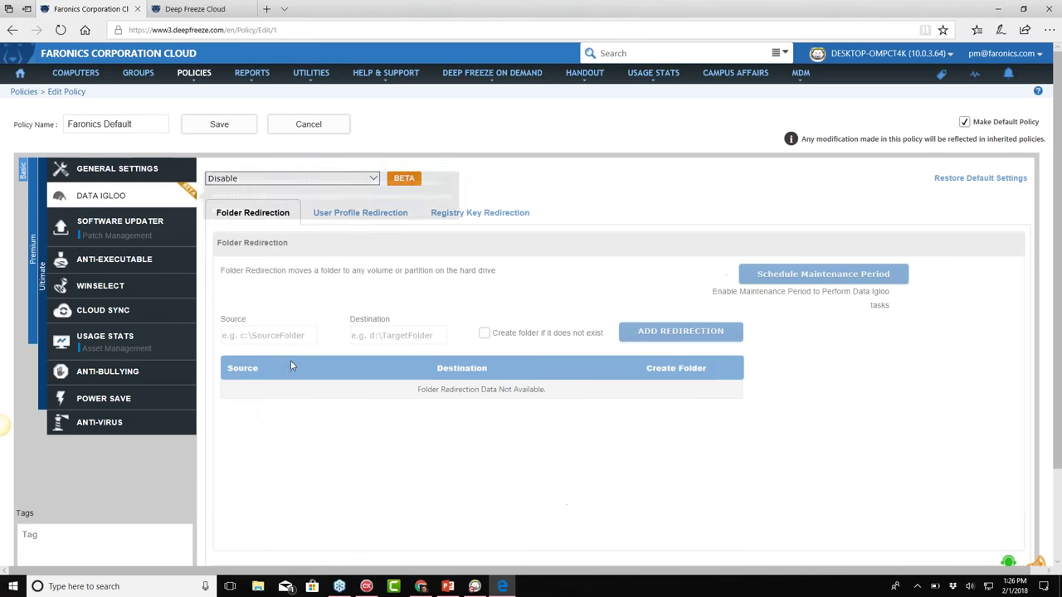
Set Data Igloo to Enable (Install and use below settings) and agree to its beta terms
click(369, 184)
click(367, 189)
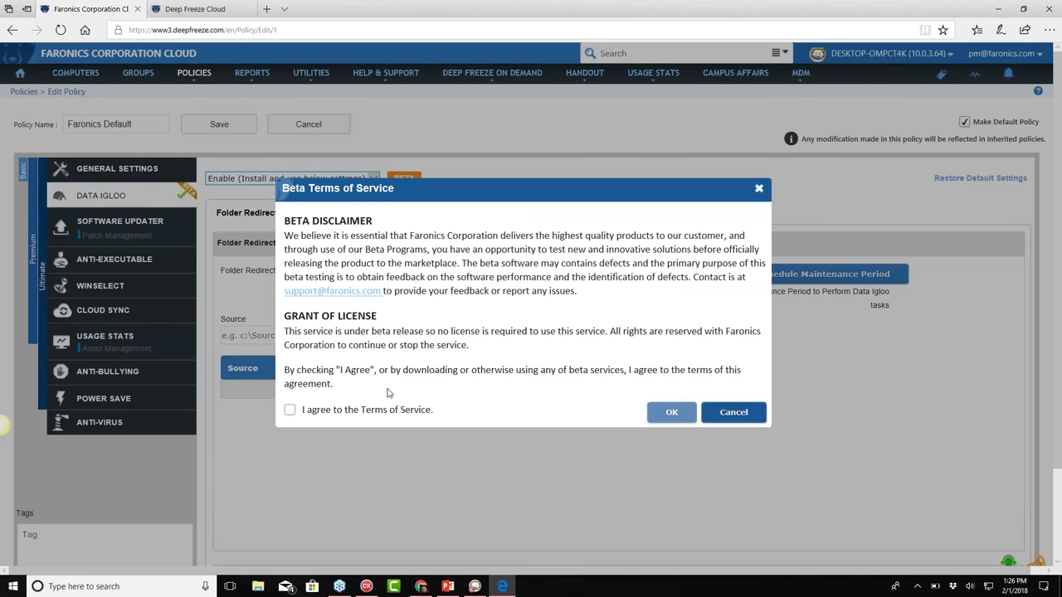
click(289, 410)
click(672, 412)
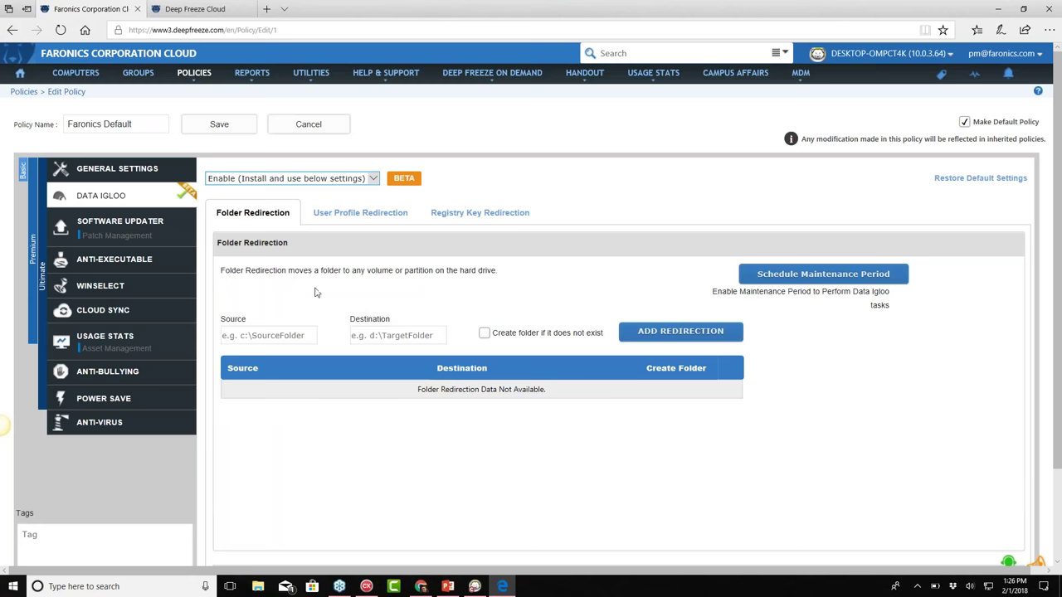
click(149, 236)
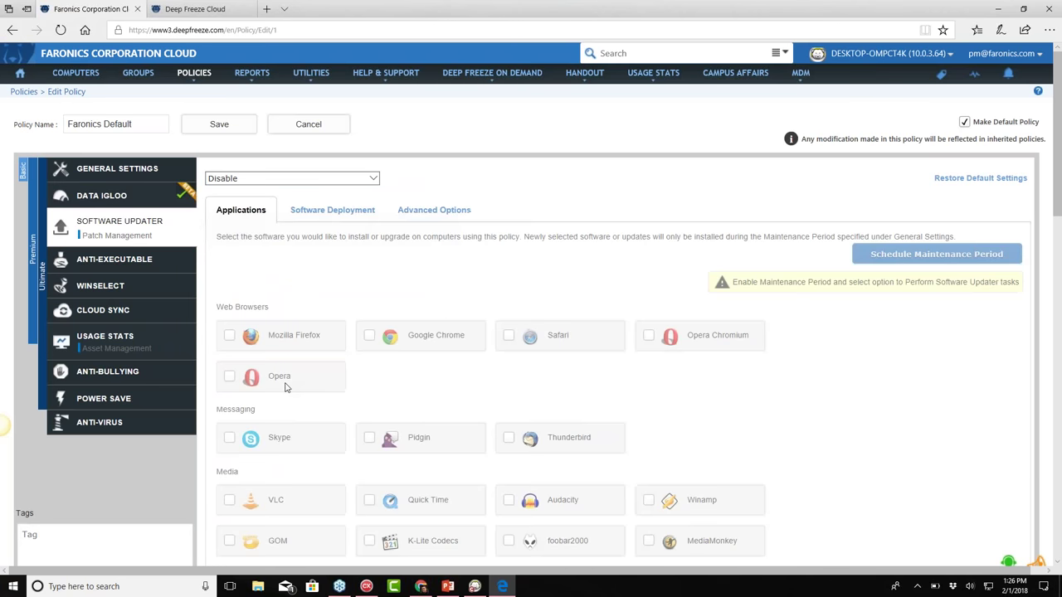
click(259, 180)
Enable Software Updater for Firefox, Chrome and QuickTime, updating installed apps only, auto updates disabled
click(263, 188)
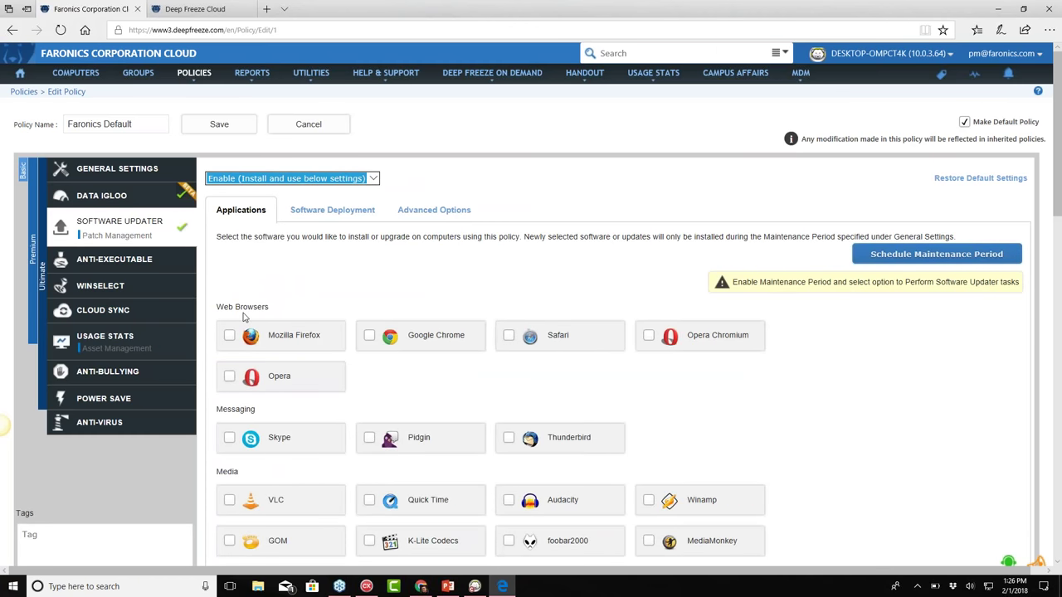
scroll(243, 316, down, 1)
click(229, 257)
click(369, 256)
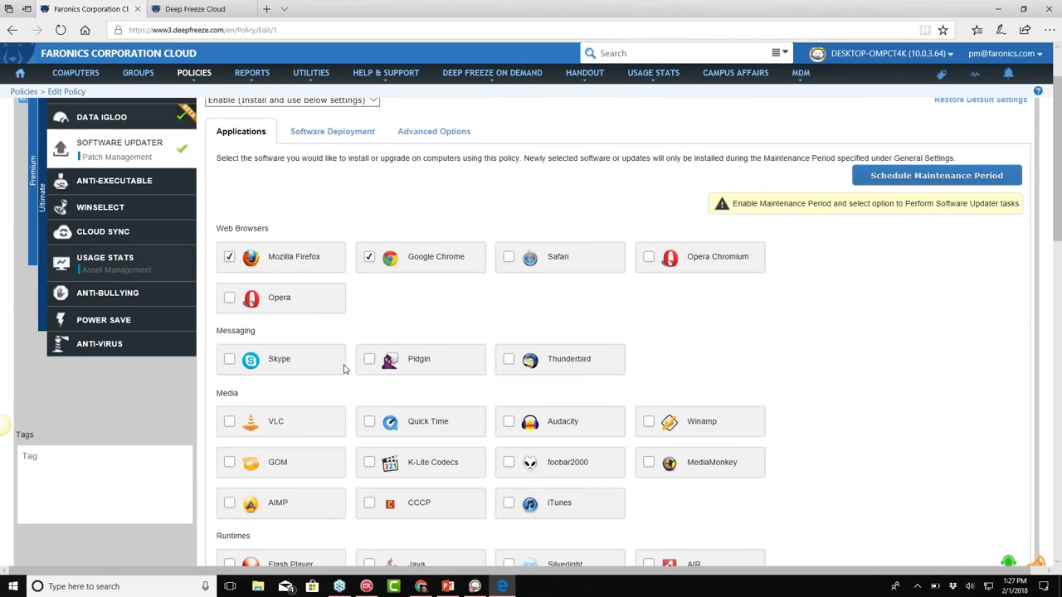
click(370, 422)
click(433, 131)
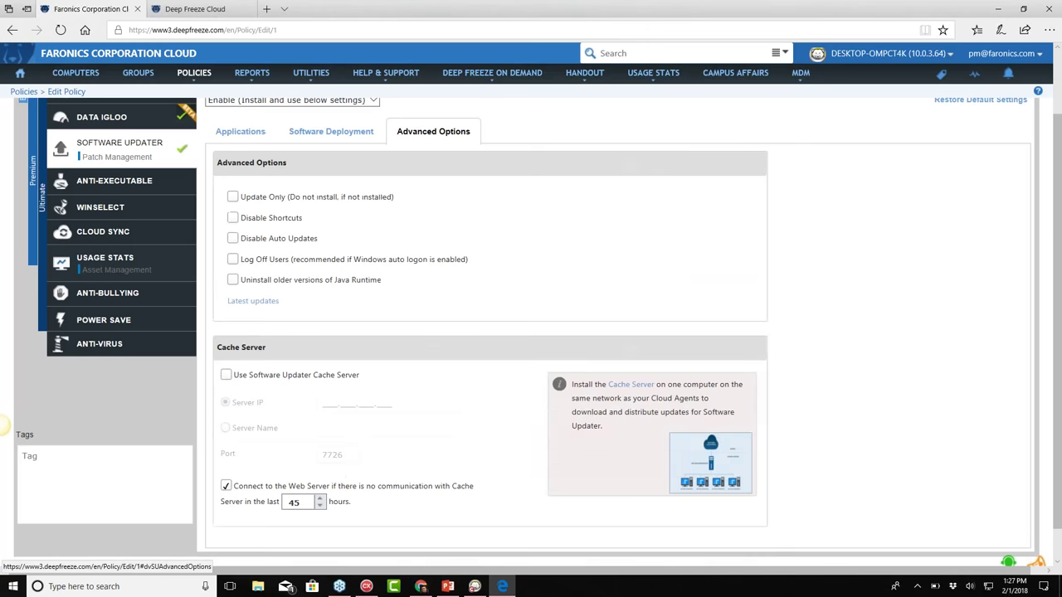
click(233, 197)
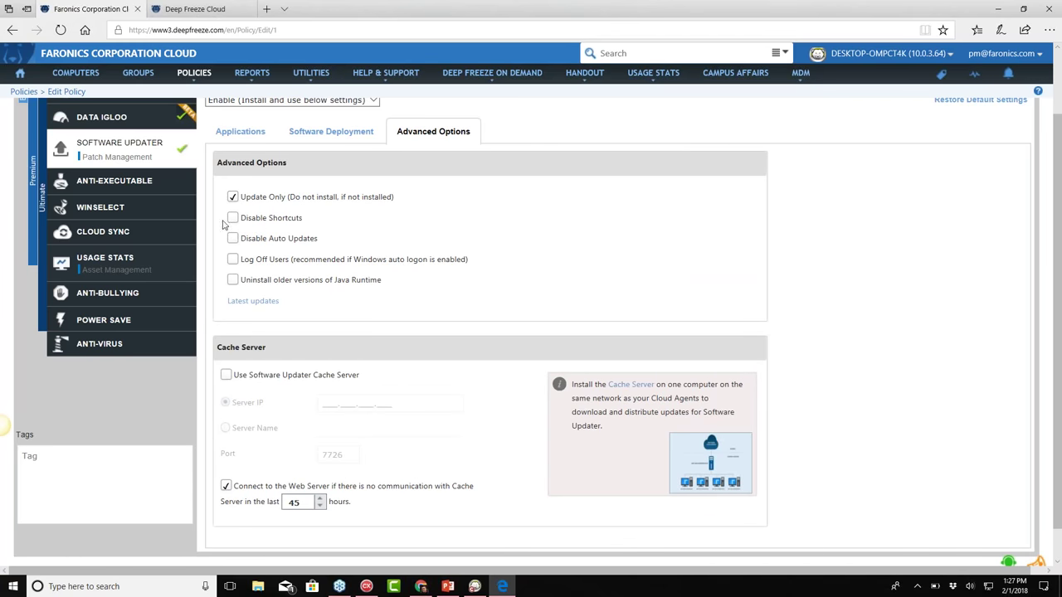
click(233, 239)
Enlarge and inspect the cache server network diagram, then close it
scroll(411, 362, down, 1)
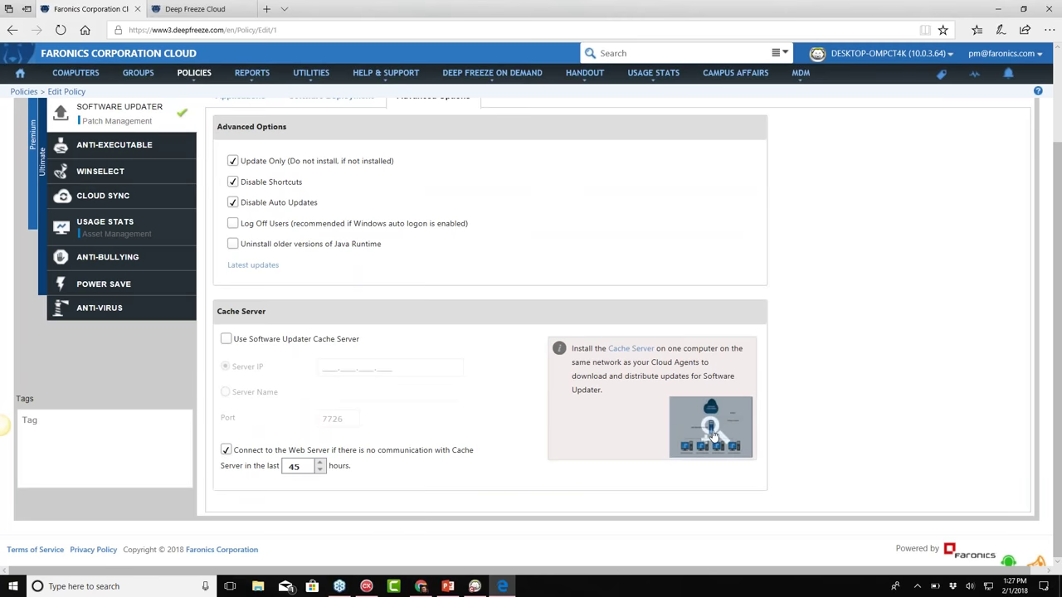
click(714, 435)
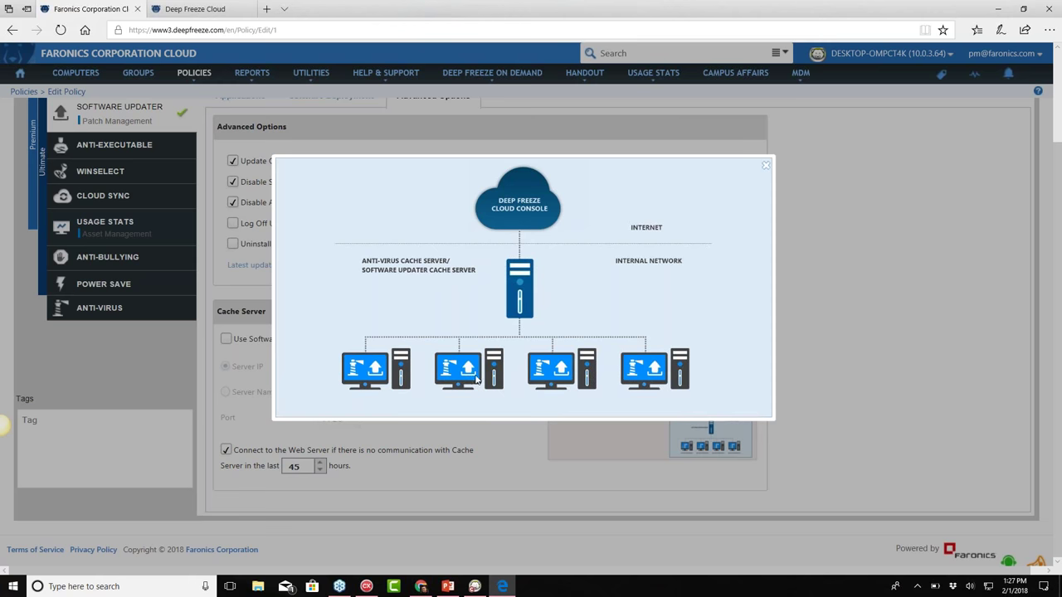
click(766, 168)
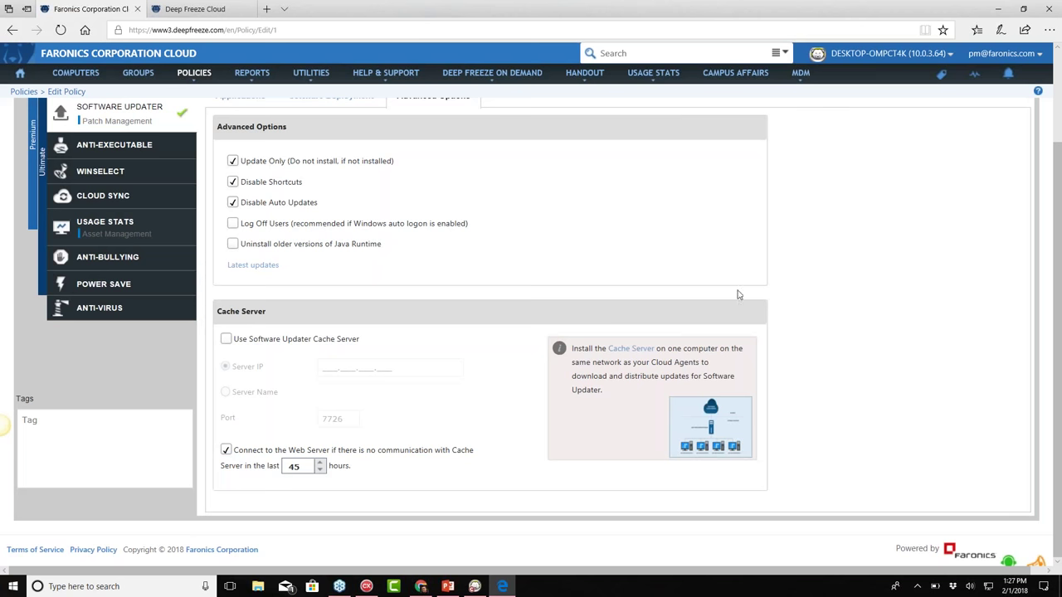
scroll(275, 310, up, 2)
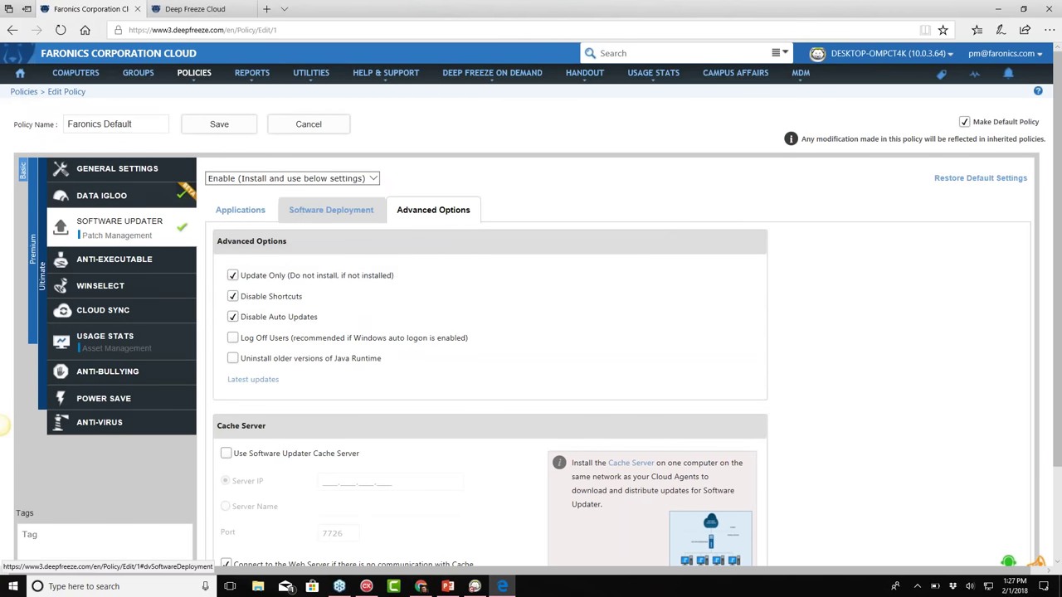
Check the empty Software Deployment package list and dismiss the add-package instructions
click(313, 214)
click(973, 352)
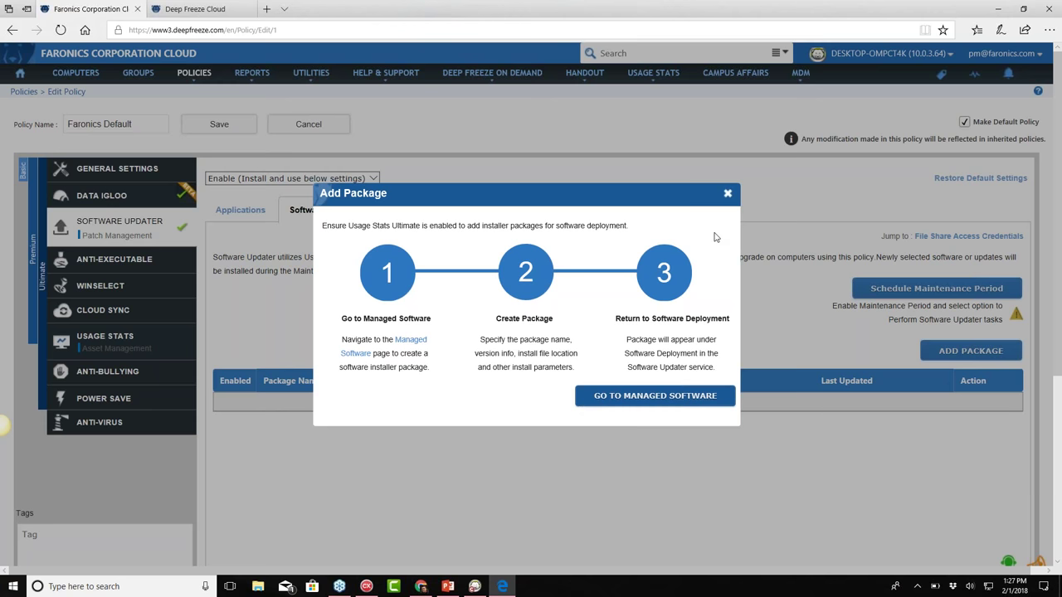
click(727, 194)
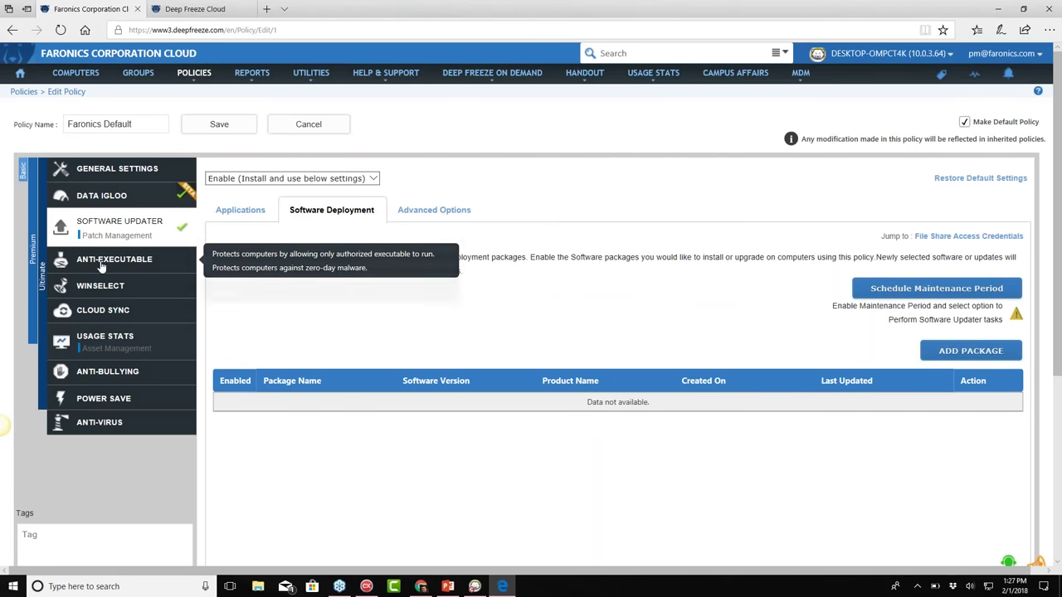
click(113, 260)
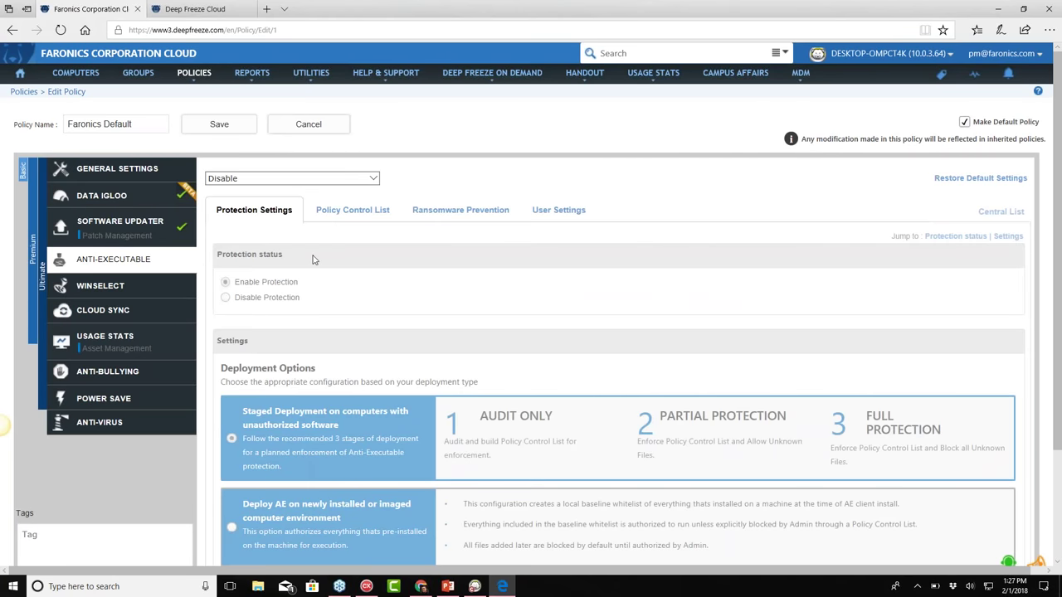
Enable Anti-Executable with Staged Deployment, starting at Stage 1 - Audit Only
click(305, 180)
click(301, 190)
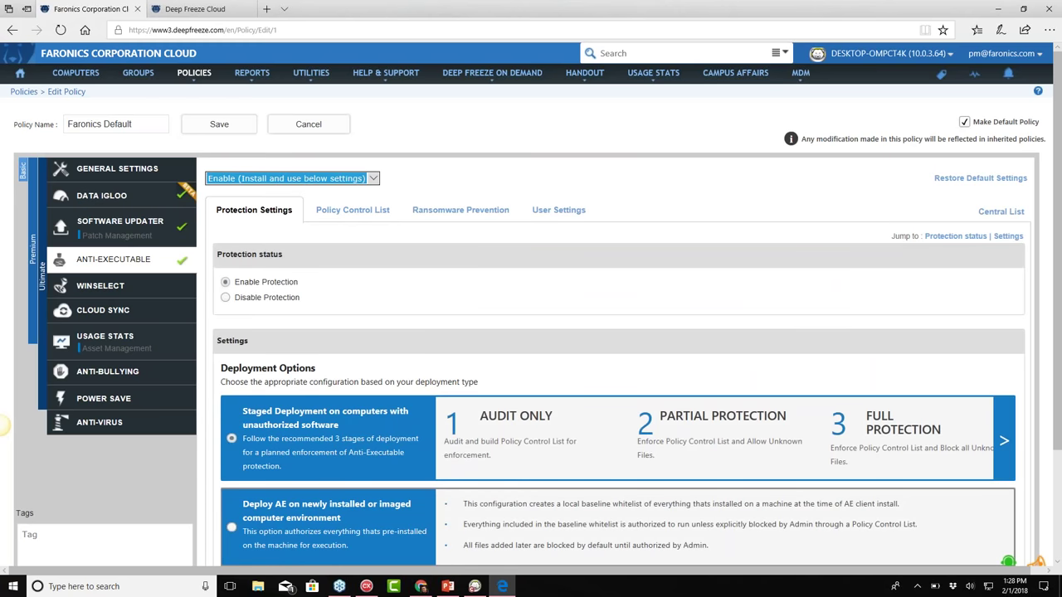
scroll(297, 338, down, 2)
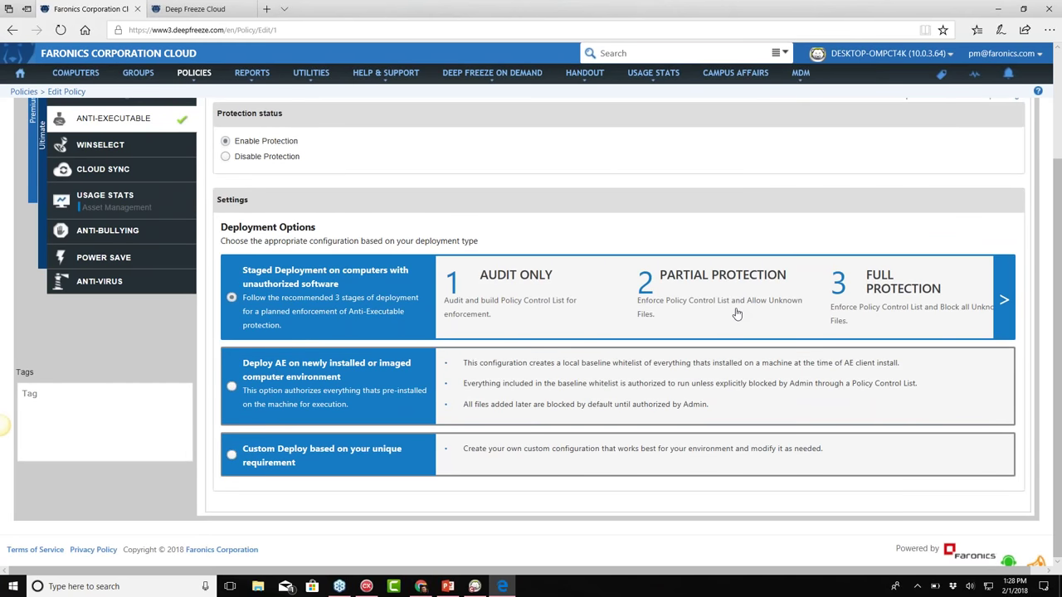
click(1004, 297)
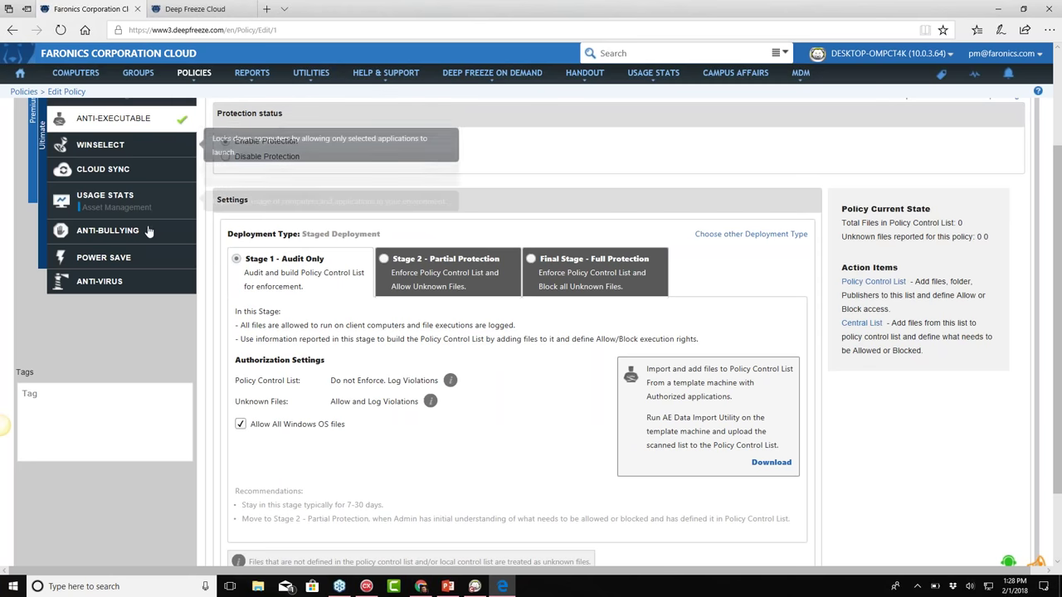
click(100, 145)
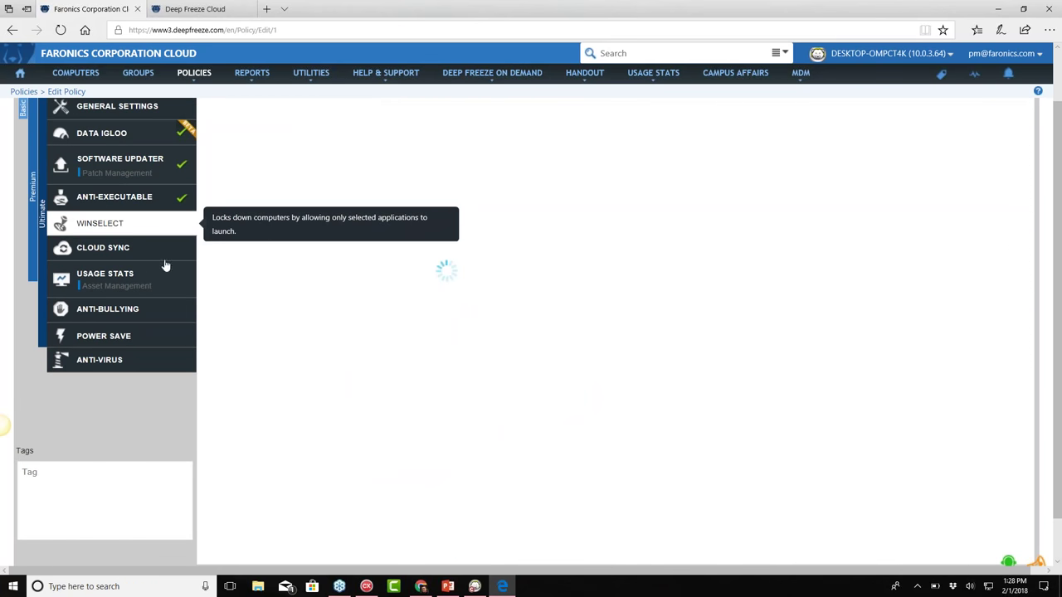
Enable Cloud Sync in the Faronics Default policy and view its enlarged preview
click(106, 249)
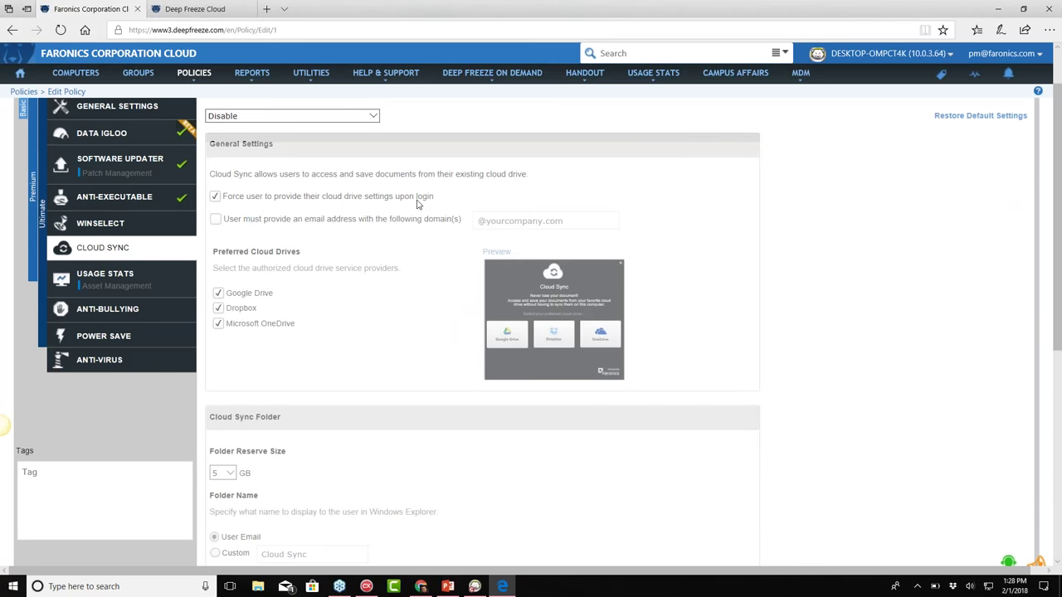
click(365, 116)
click(347, 127)
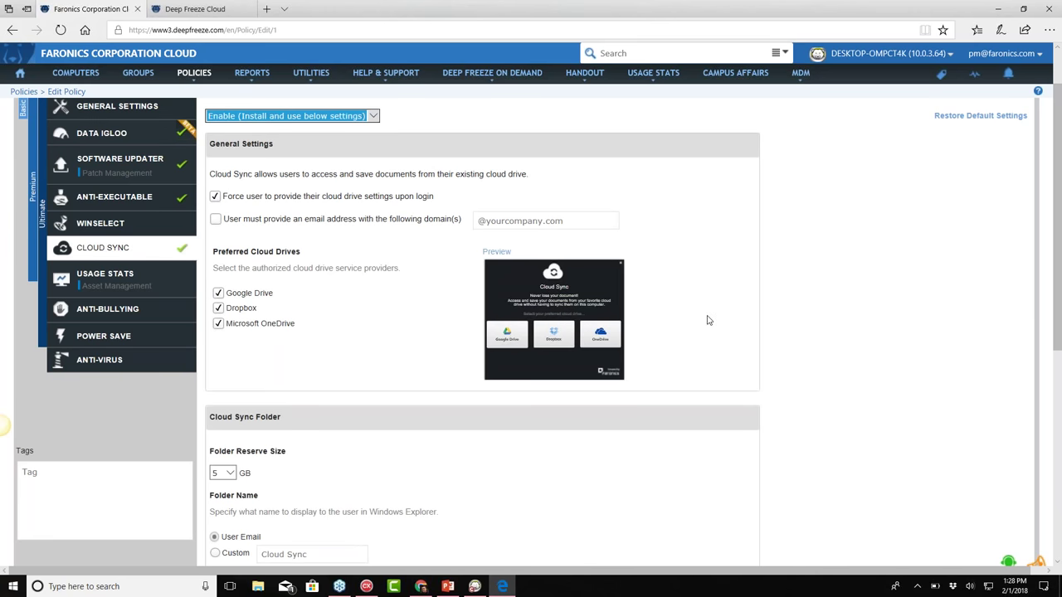
click(551, 319)
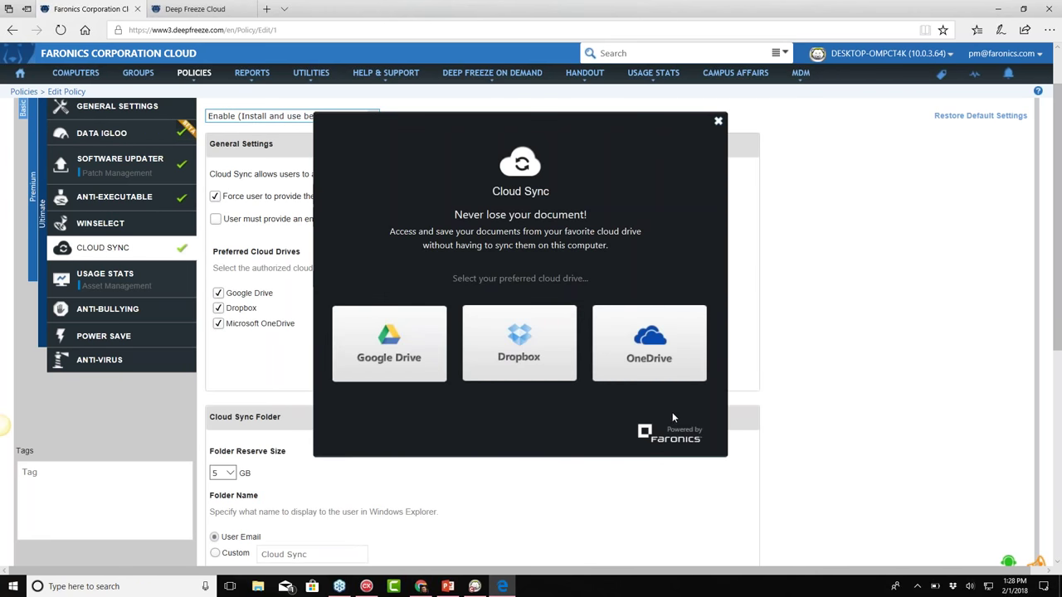
click(719, 122)
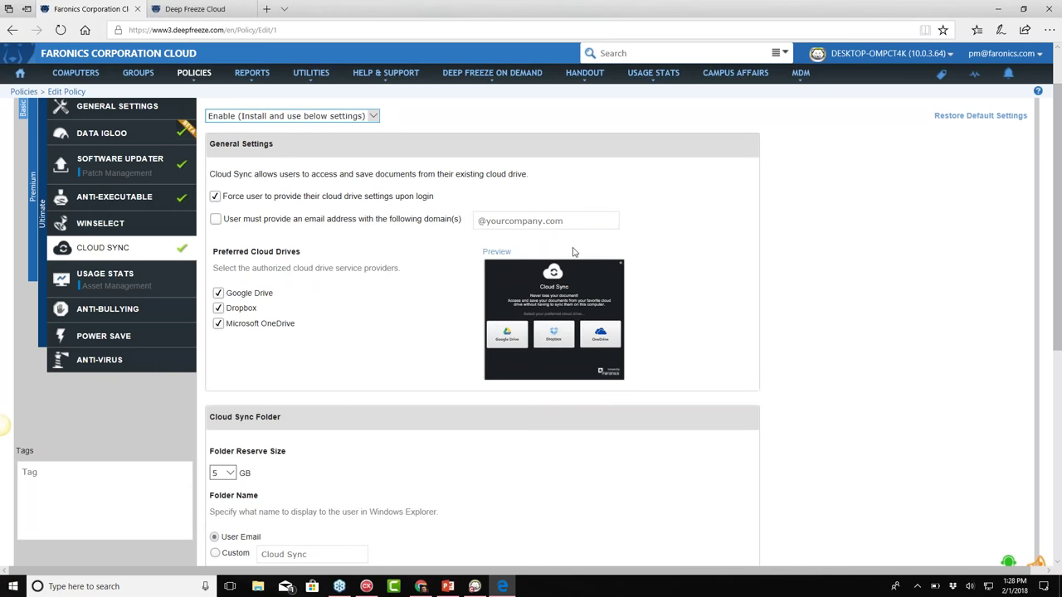
Review the Cloud Sync settings, then go to the Usage Stats section
scroll(543, 224, down, 2)
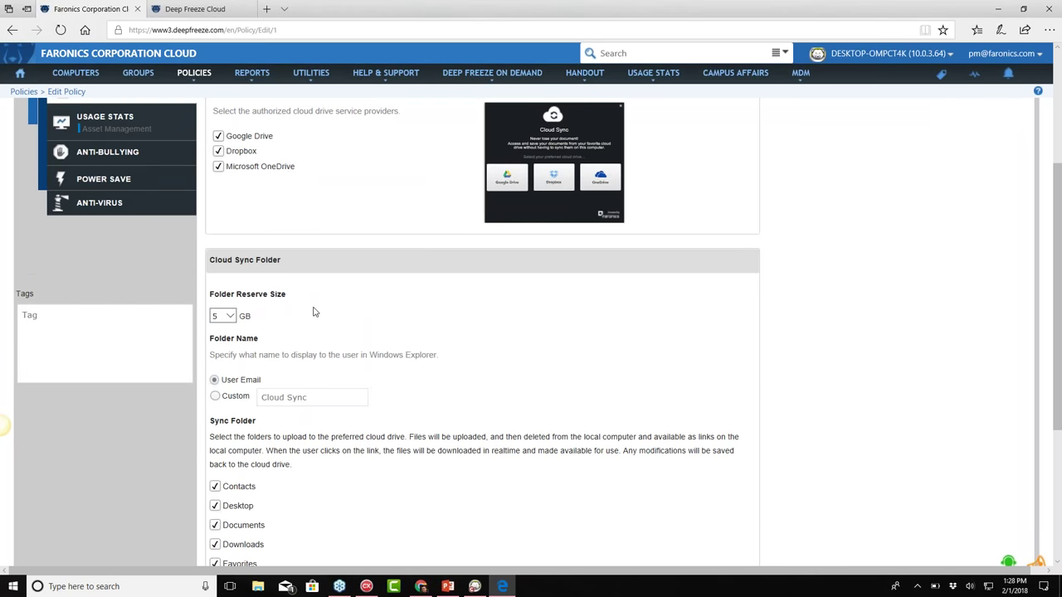
scroll(314, 312, down, 2)
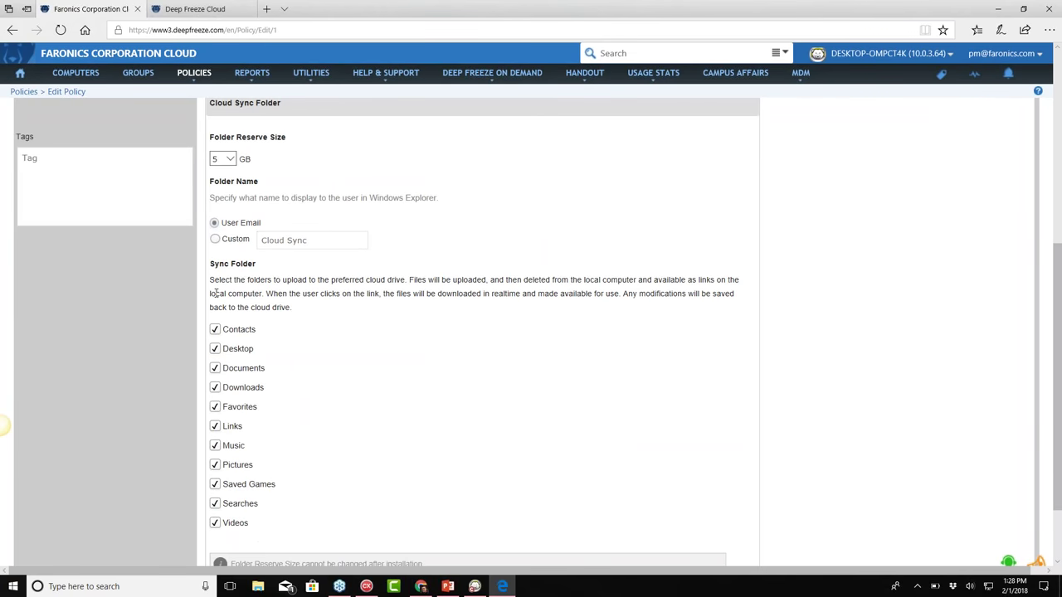
scroll(218, 379, down, 2)
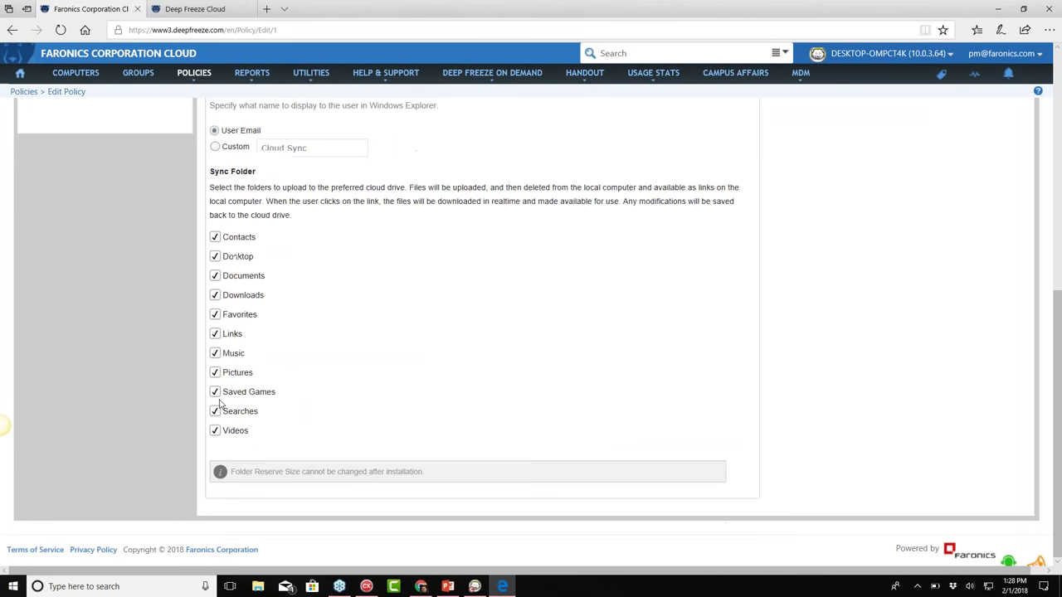
scroll(234, 377, up, 2)
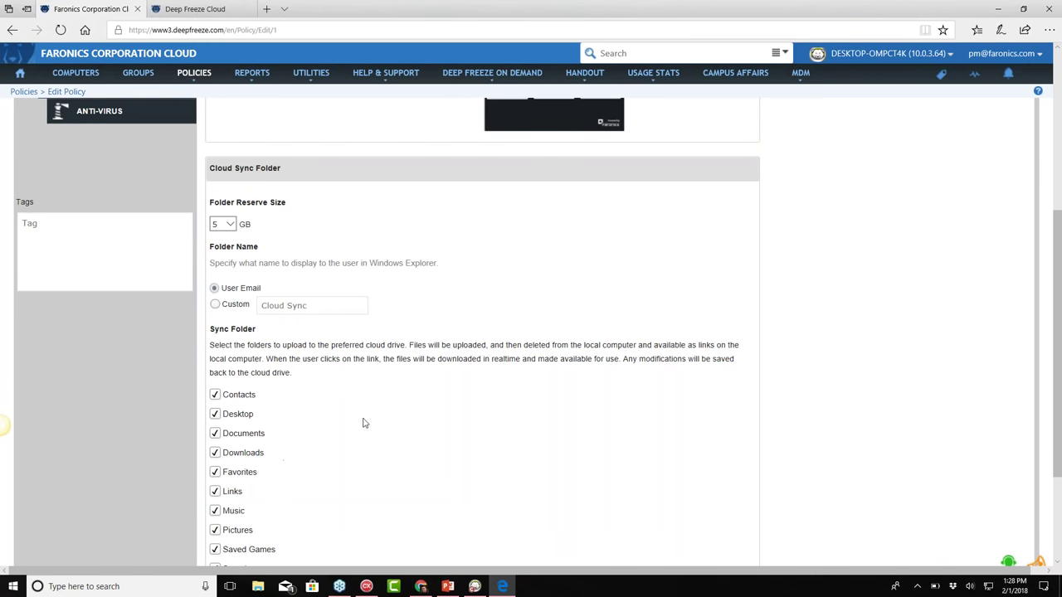
scroll(545, 341, up, 2)
scroll(545, 349, up, 2)
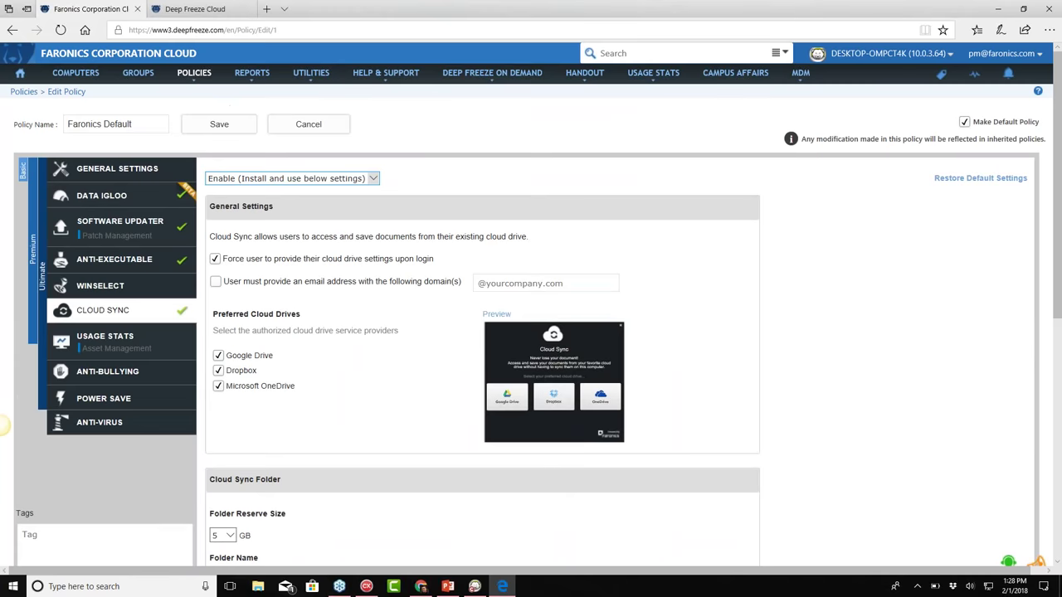
scroll(563, 387, down, 3)
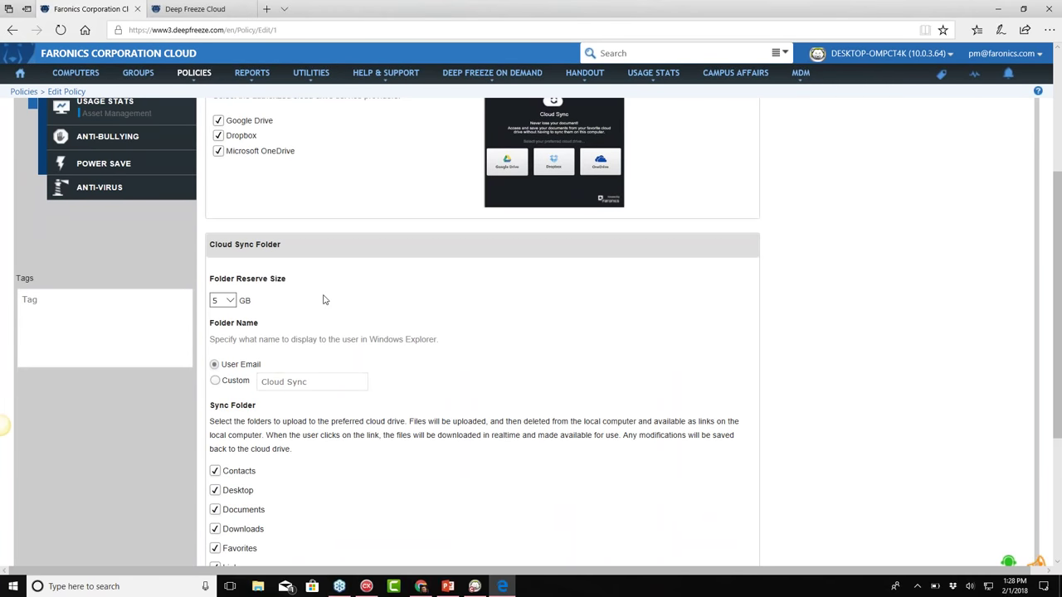
scroll(320, 300, up, 3)
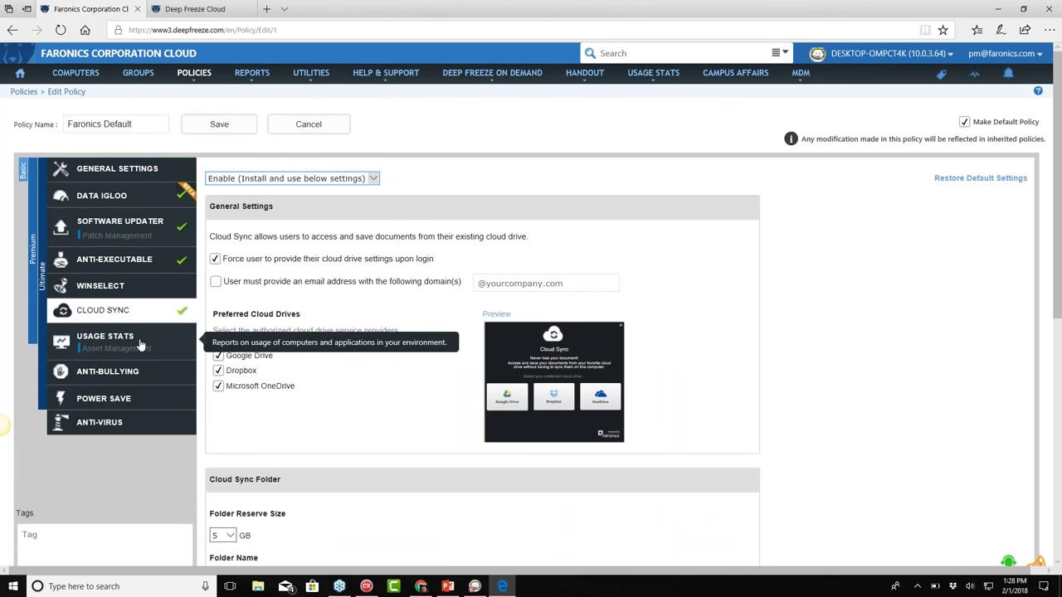
click(141, 344)
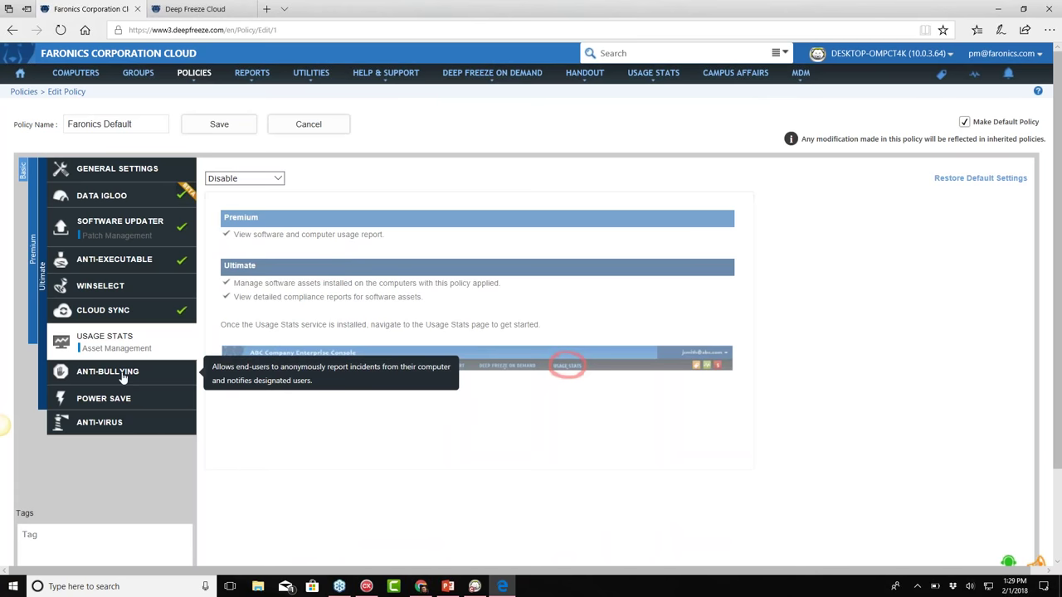
mouse_move(655, 77)
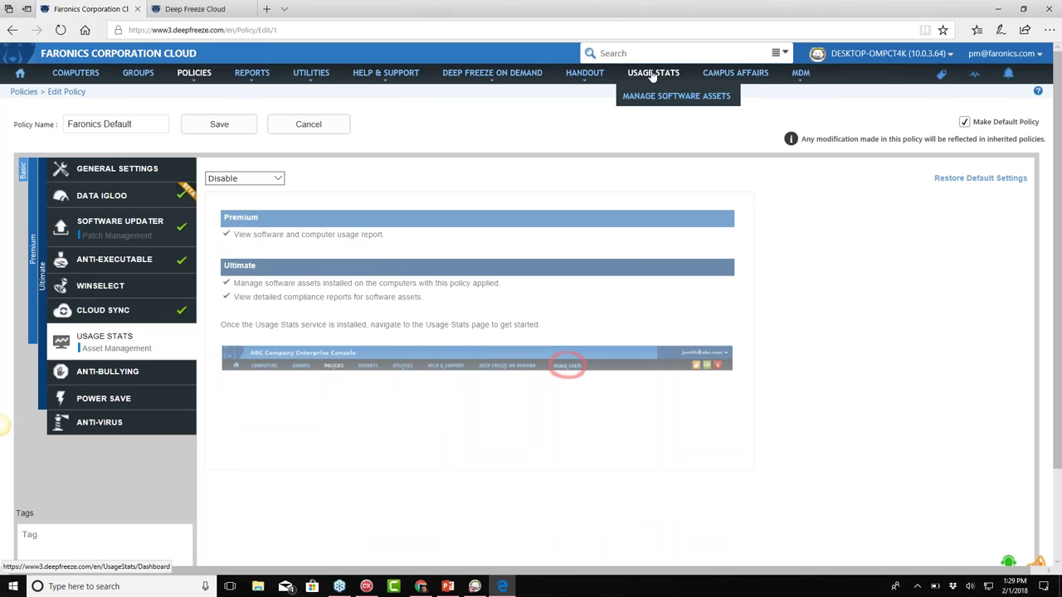
Enable Anti-Bullying for the policy and preview the incident reporting form
click(111, 373)
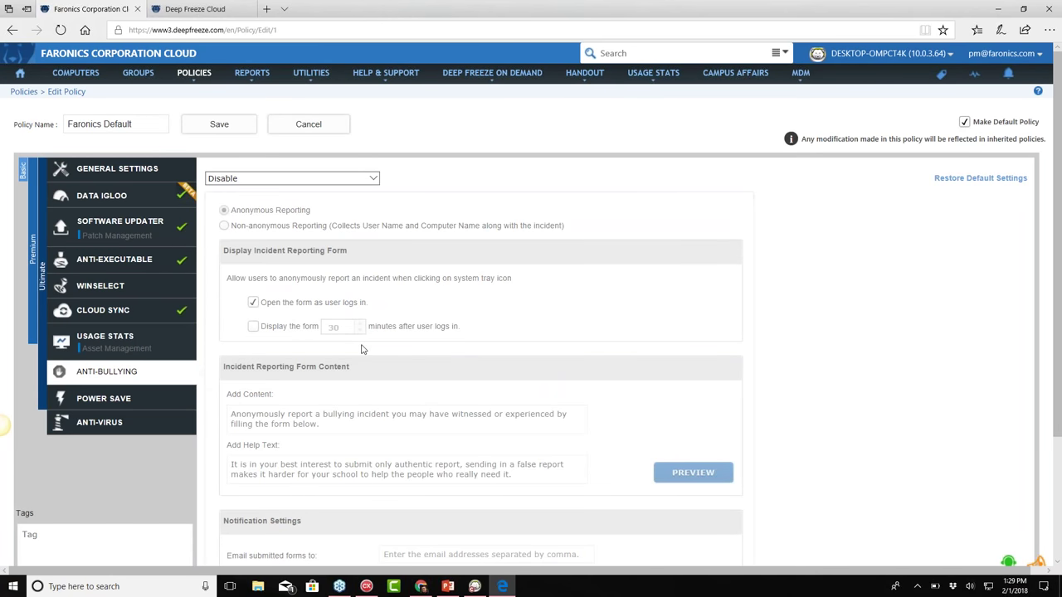
click(273, 178)
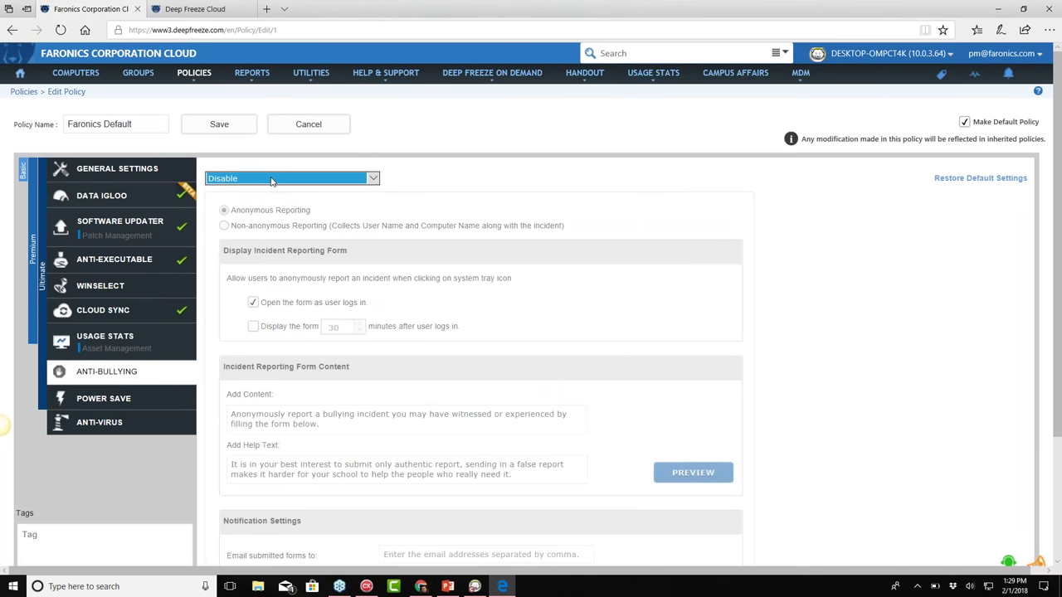
click(274, 190)
click(695, 479)
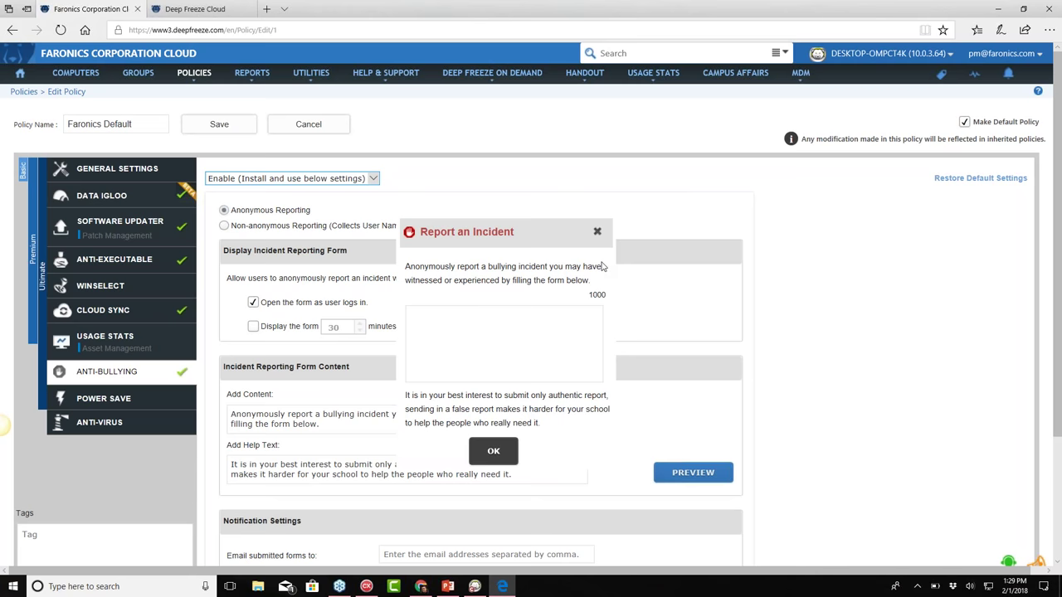
click(596, 232)
View the Power Save settings, then the Anti-Virus settings
scroll(574, 329, down, 3)
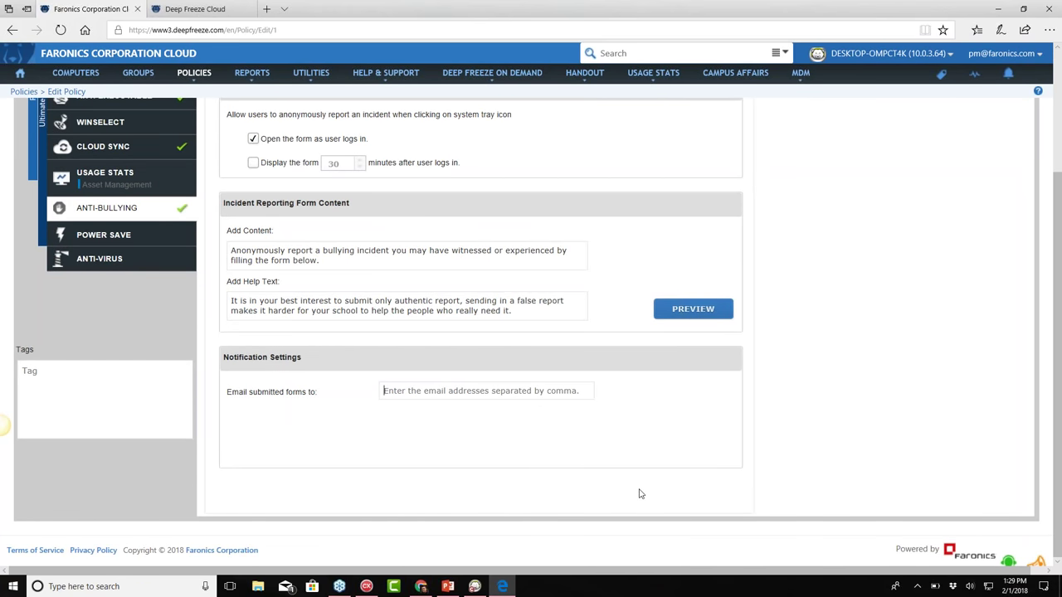
scroll(437, 392, up, 3)
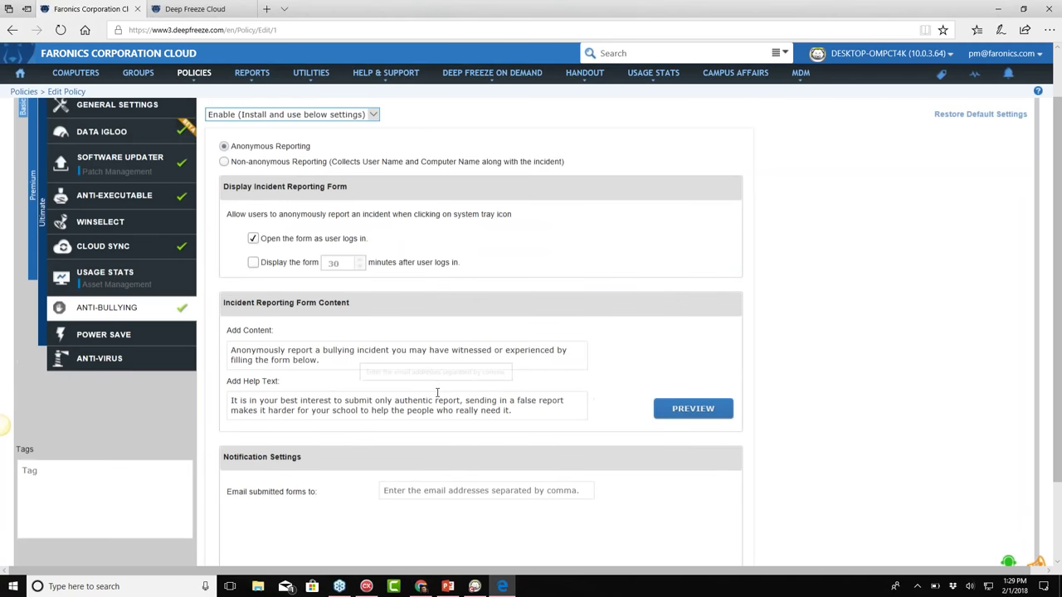
click(114, 393)
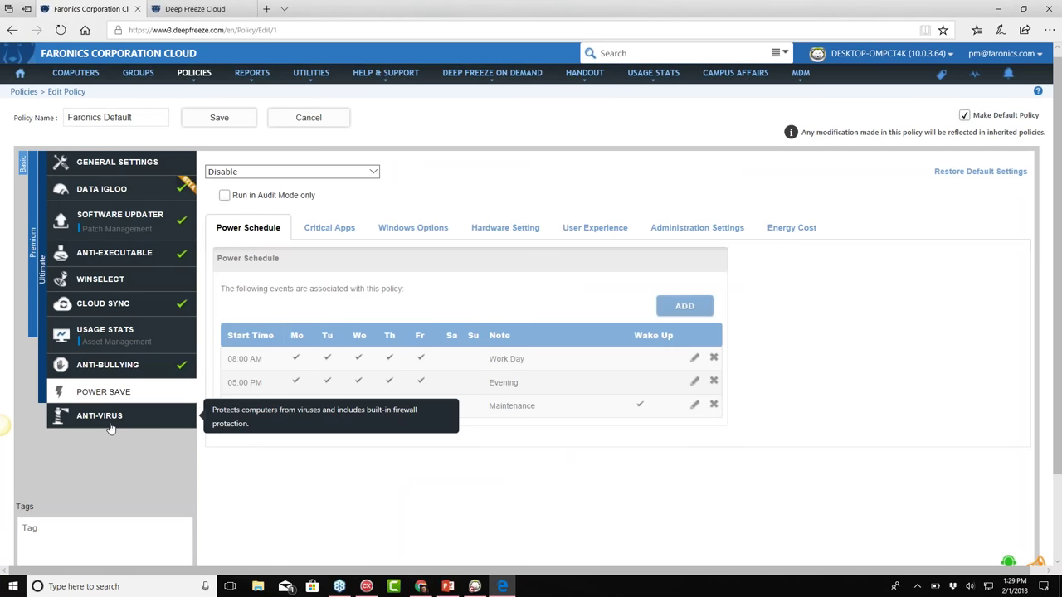
click(110, 425)
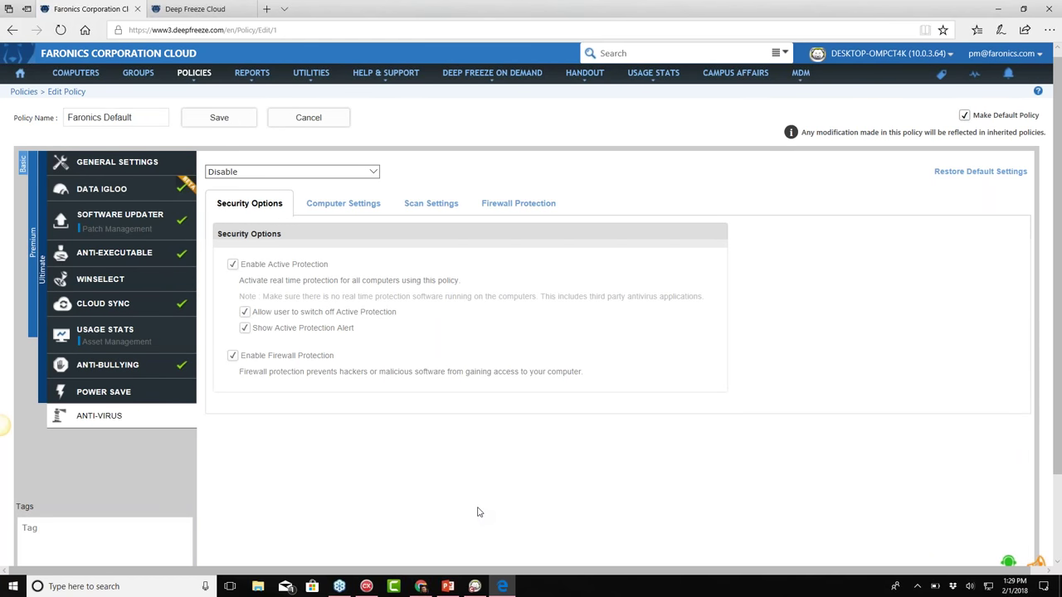
Enable the maintenance period in the policy's General Settings
click(117, 162)
click(362, 179)
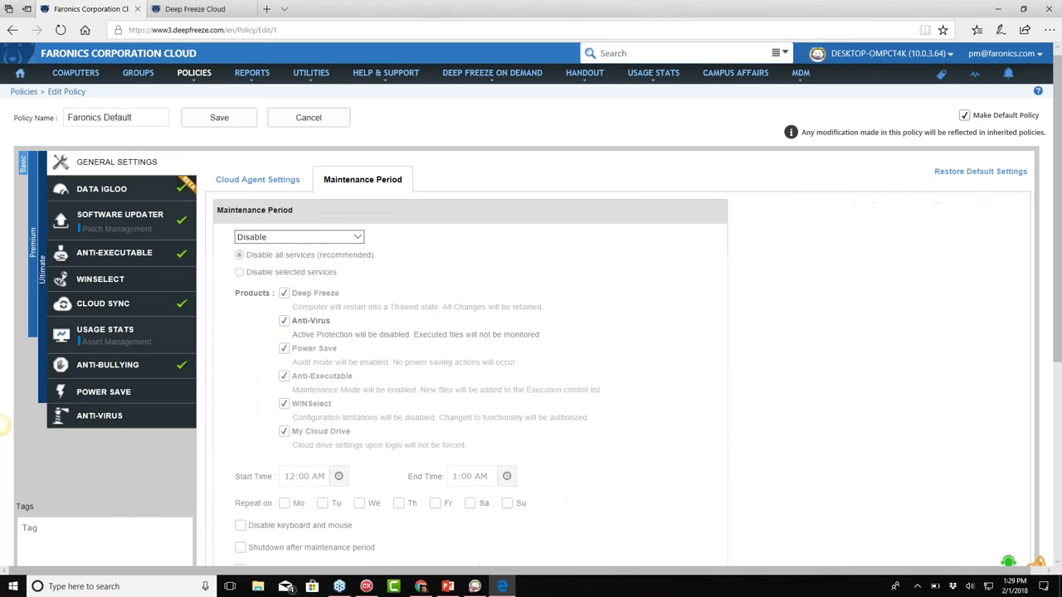
click(357, 237)
click(294, 247)
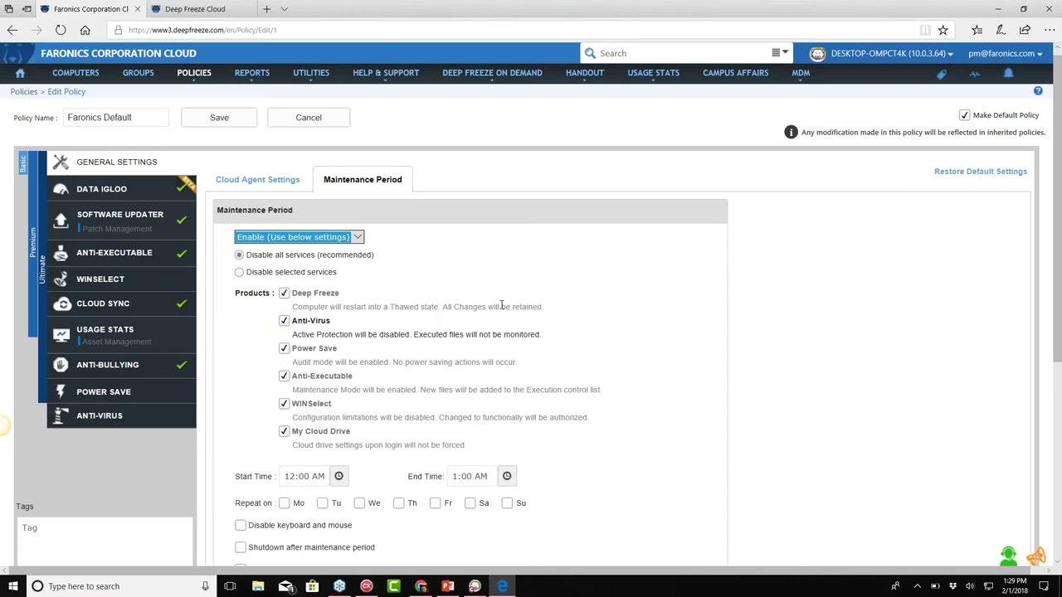
Make the maintenance period also repeat on Tuesdays
scroll(579, 288, down, 1)
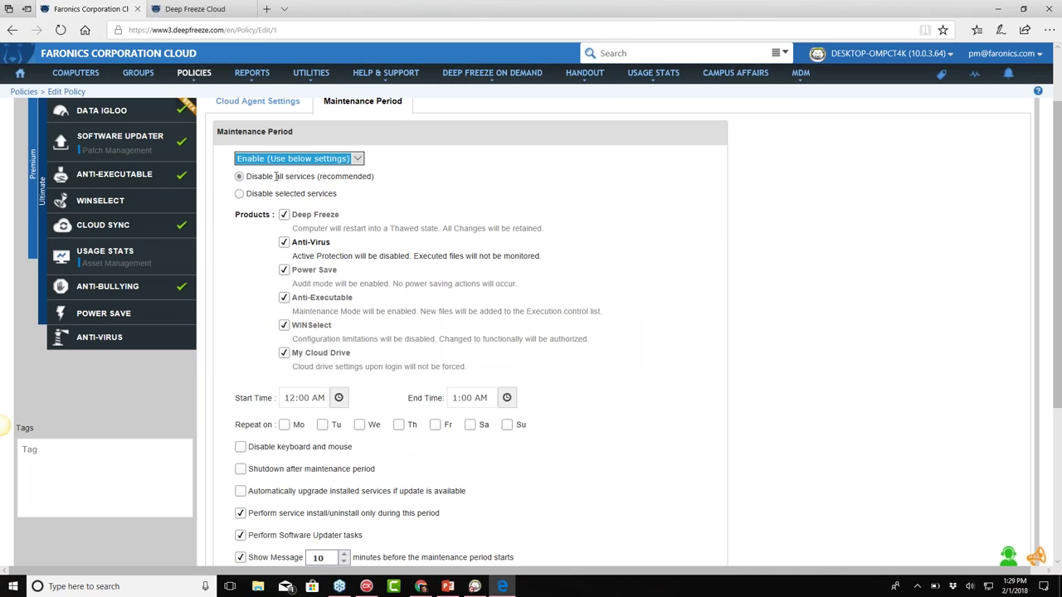
scroll(360, 415, down, 1)
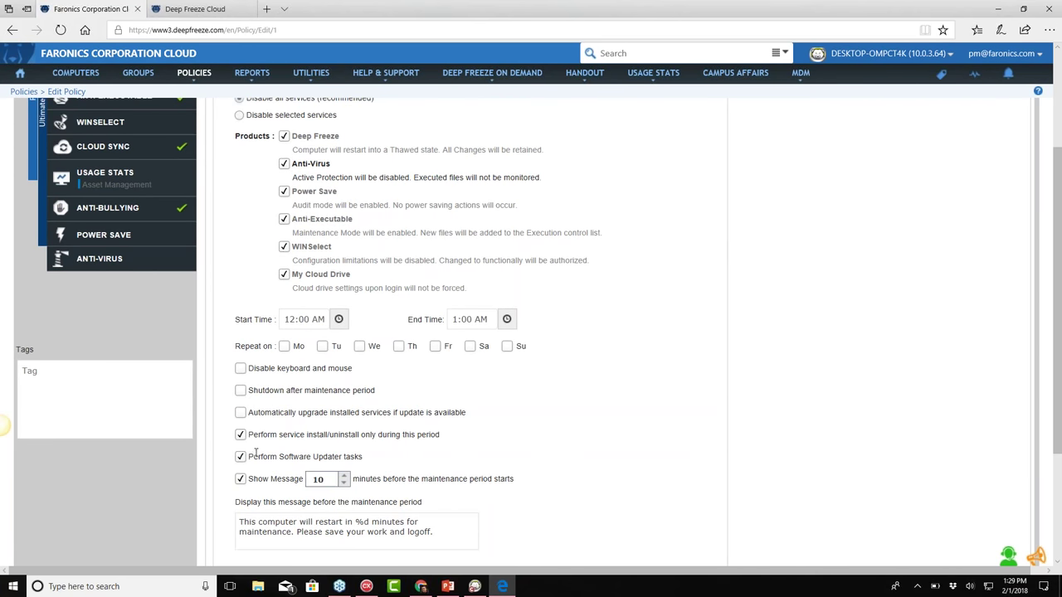
drag(254, 456, 372, 457)
click(372, 456)
click(322, 347)
Go to User Management from the account menu to list console users
scroll(688, 431, up, 3)
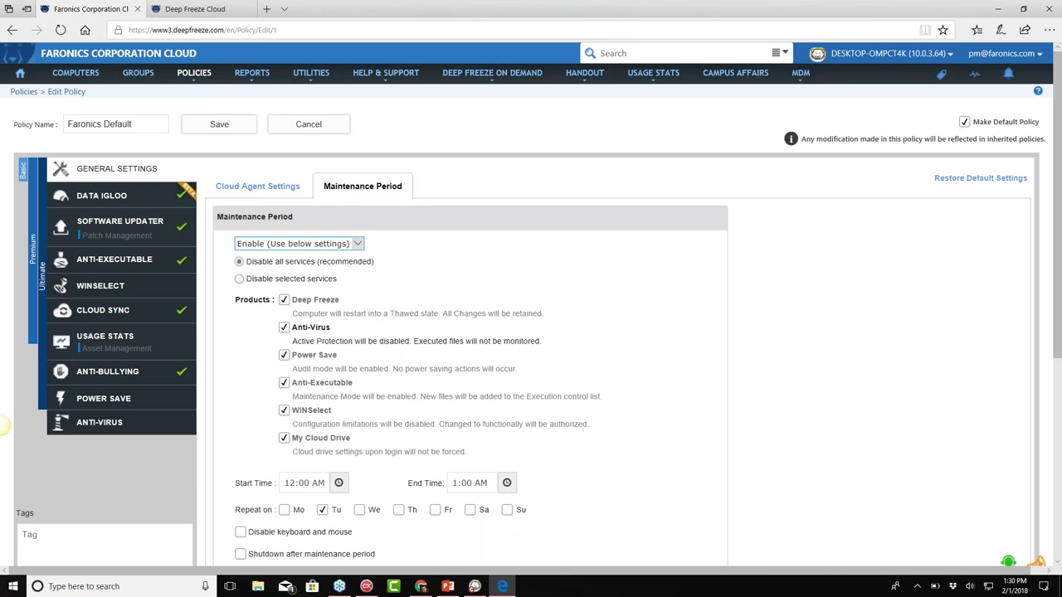
mouse_move(1004, 55)
click(1014, 83)
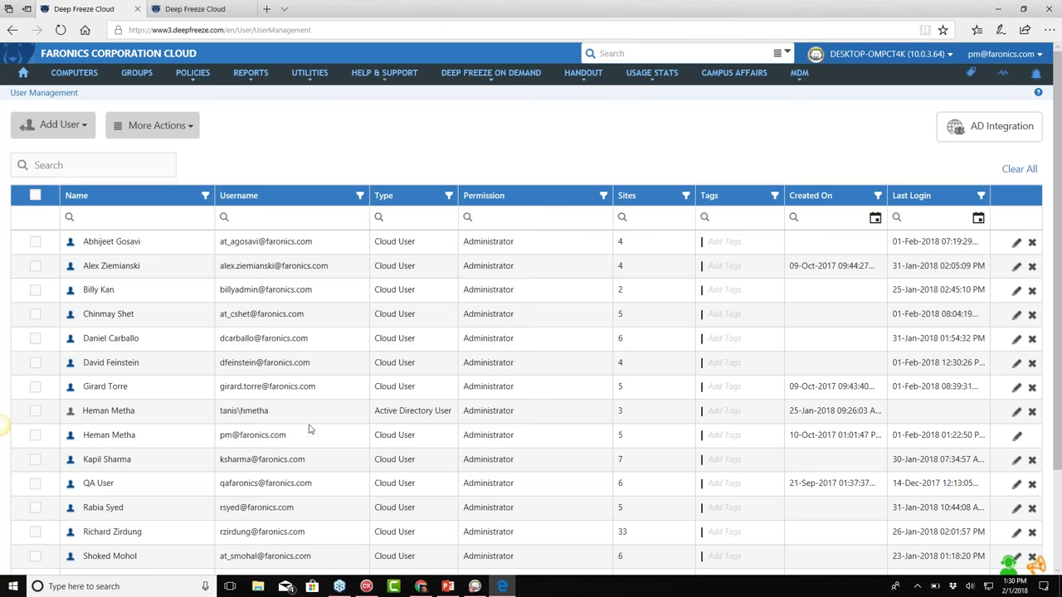
click(54, 125)
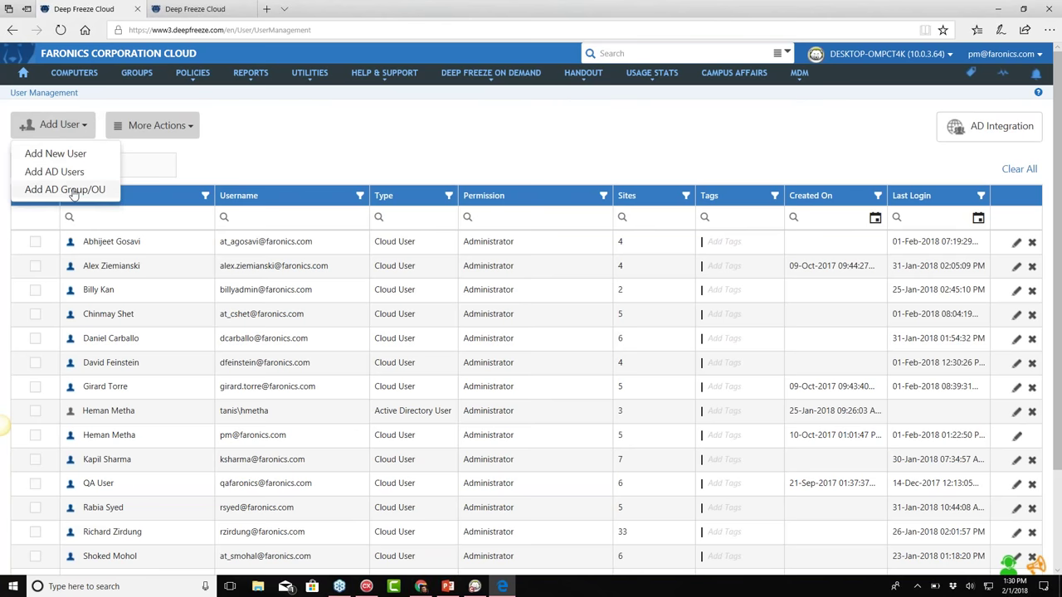
click(52, 154)
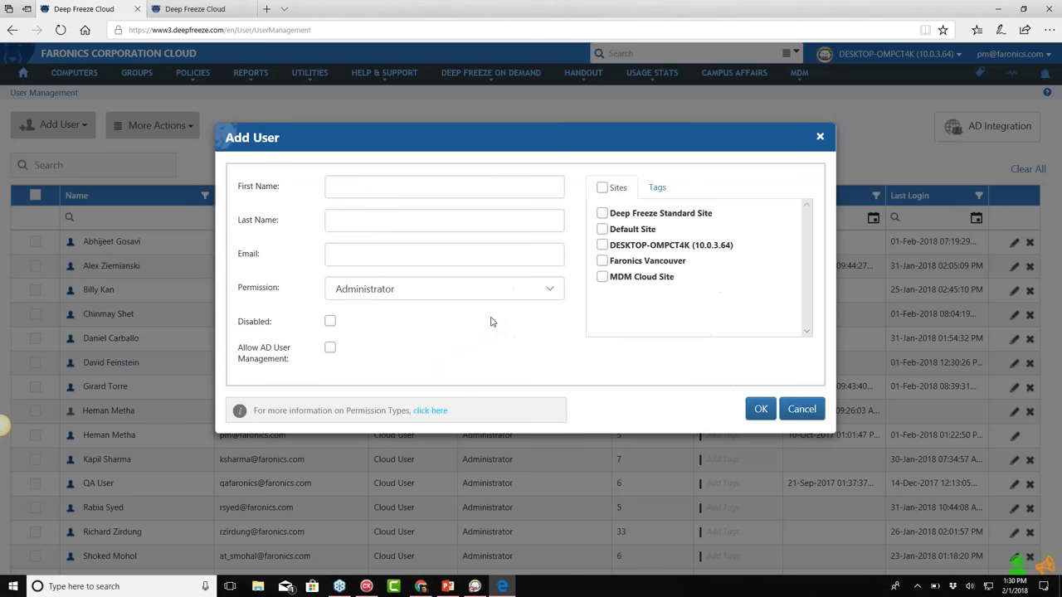
click(550, 288)
click(430, 319)
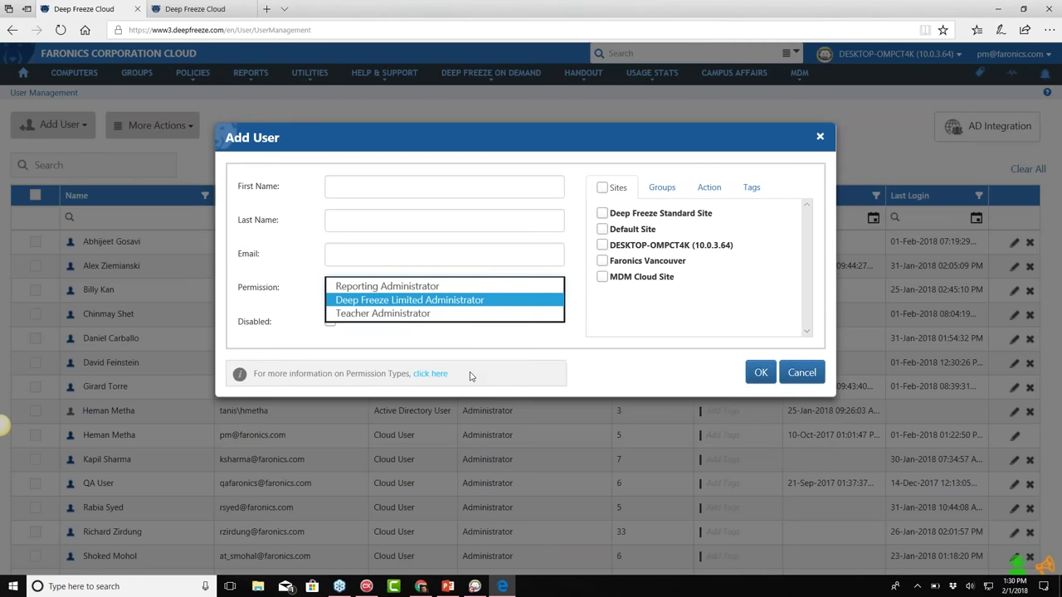
click(602, 246)
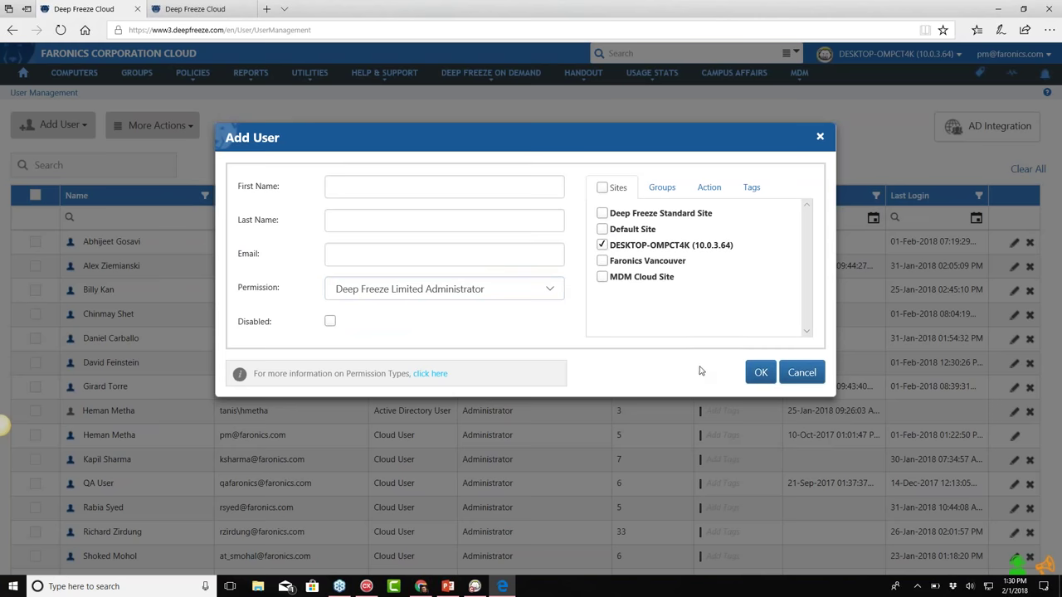
click(661, 188)
click(621, 216)
click(608, 214)
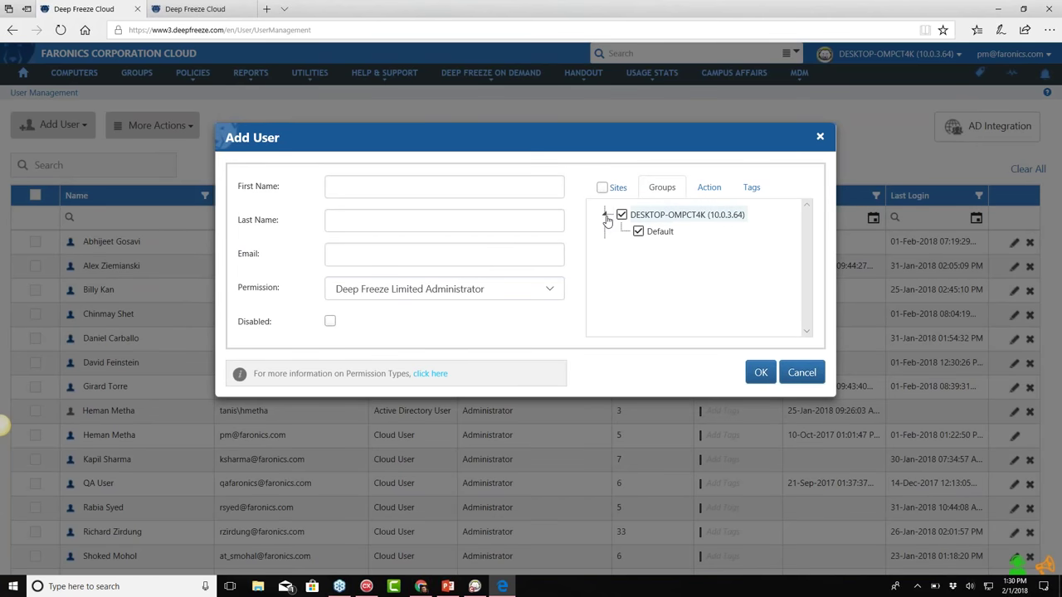
click(709, 187)
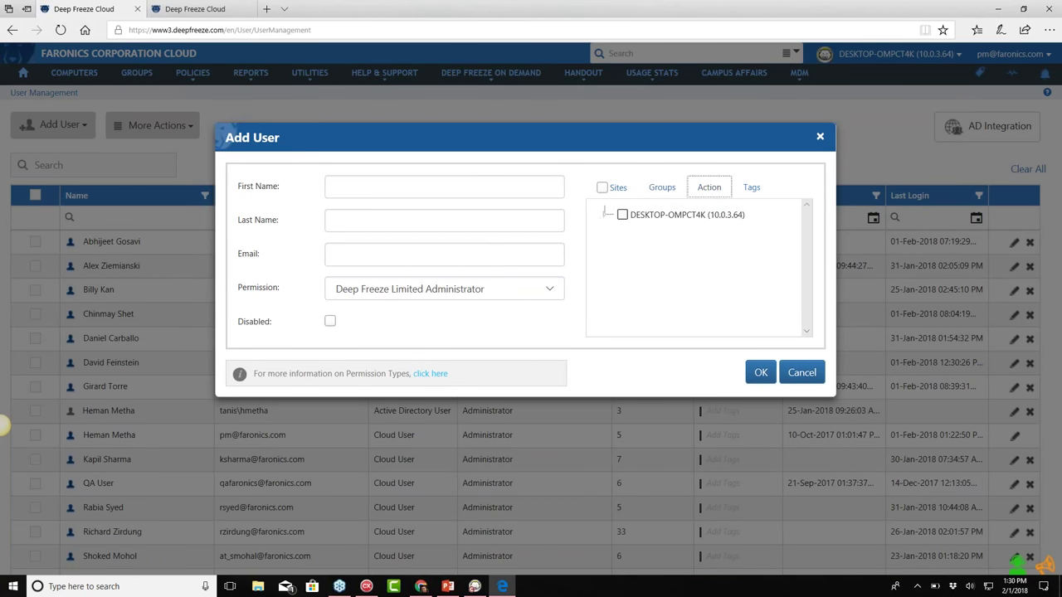
click(607, 214)
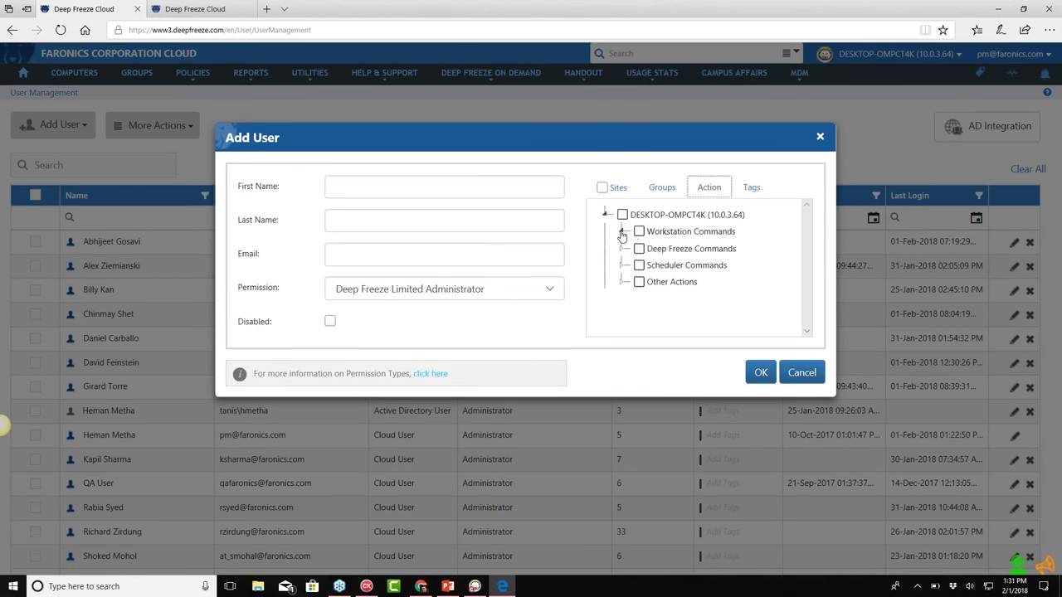
click(623, 232)
click(621, 314)
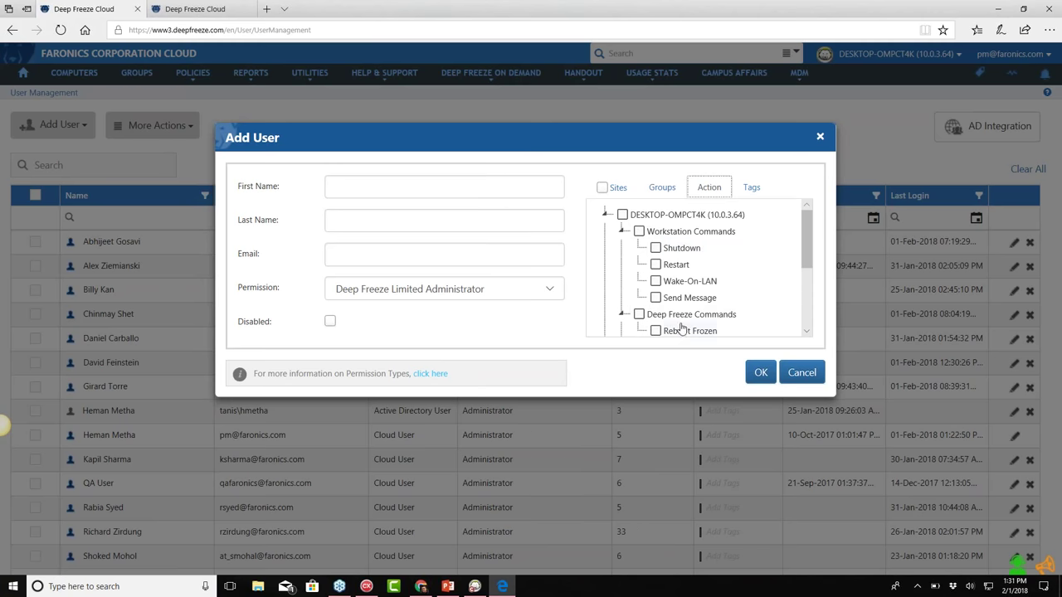
scroll(677, 290, down, 1)
scroll(682, 307, down, 1)
click(677, 290)
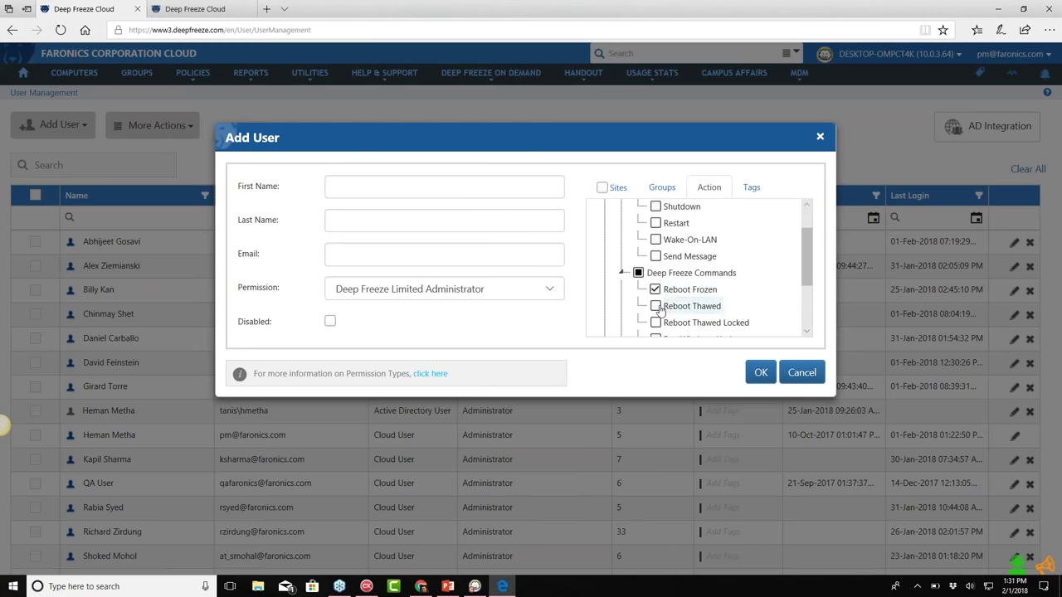
click(687, 257)
scroll(712, 293, down, 4)
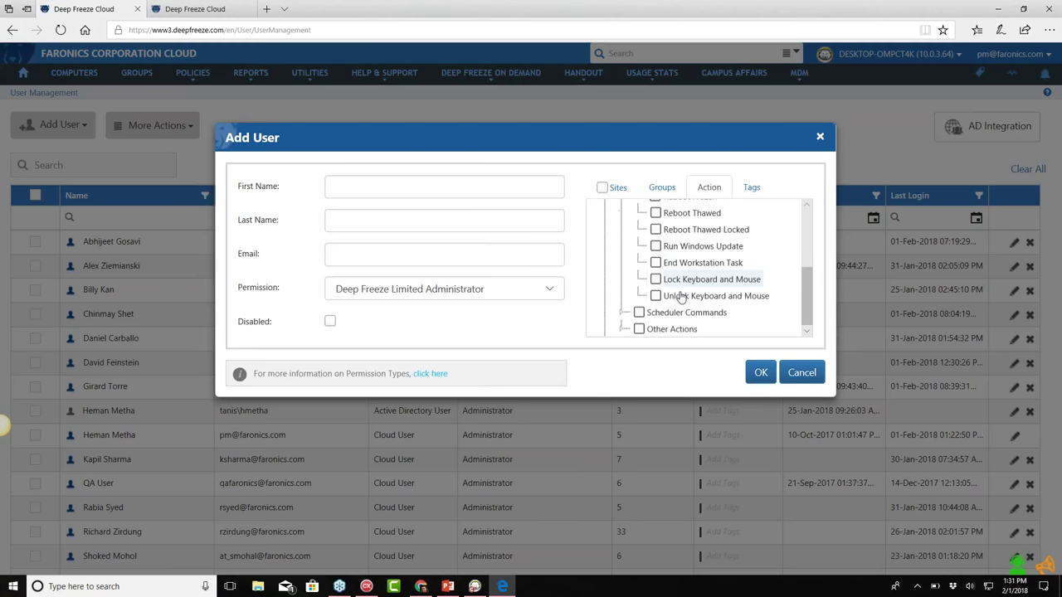
click(655, 278)
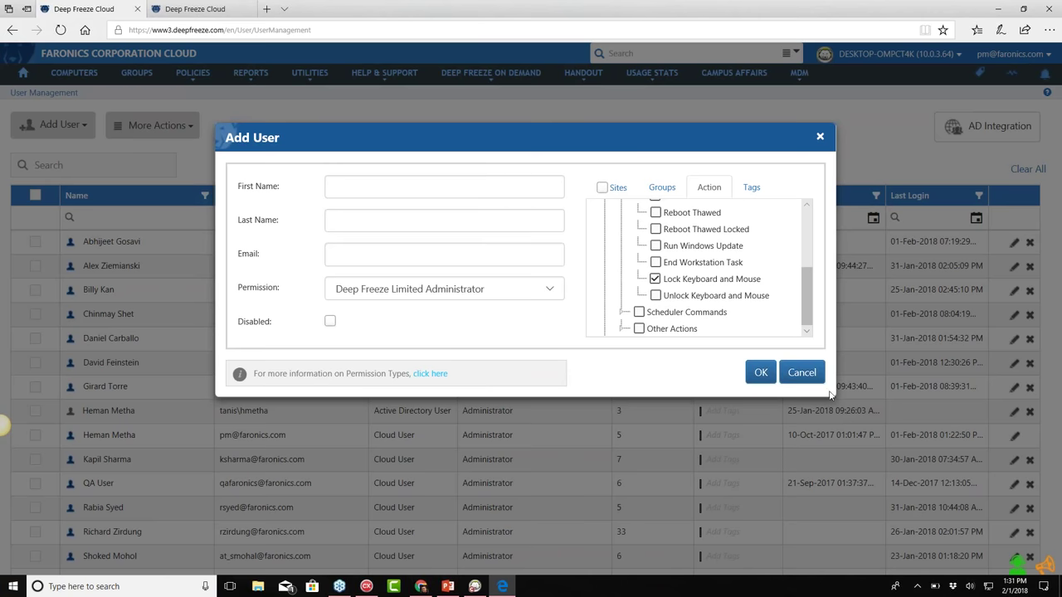
scroll(765, 267, up, 4)
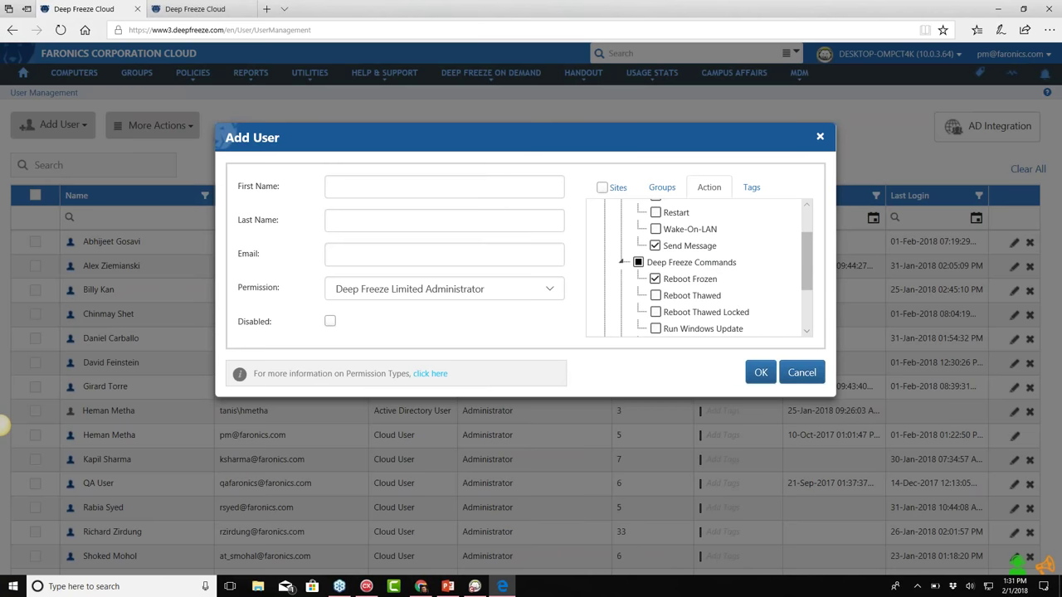
click(618, 187)
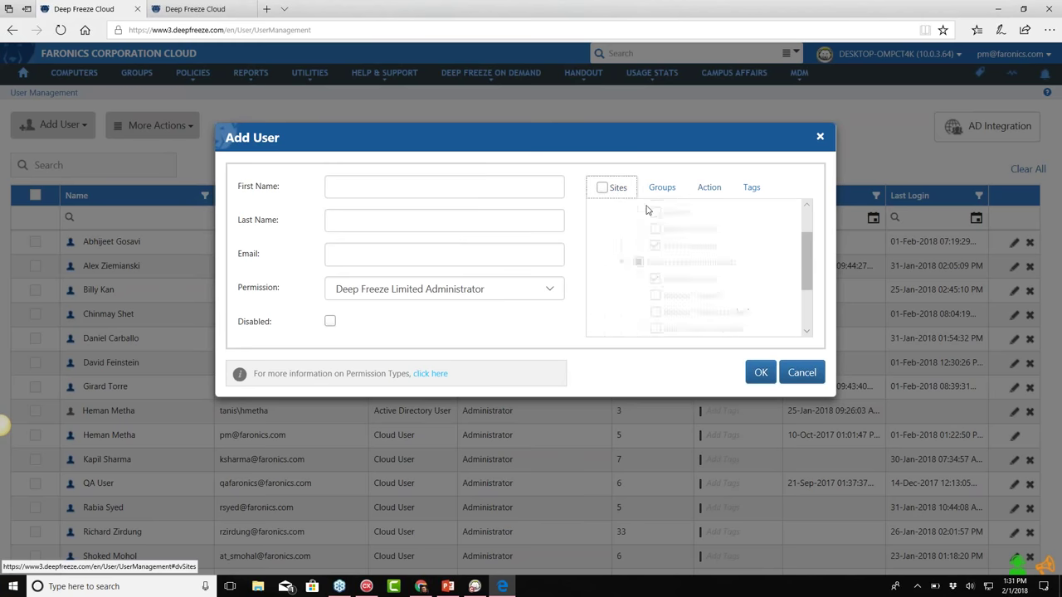
click(801, 372)
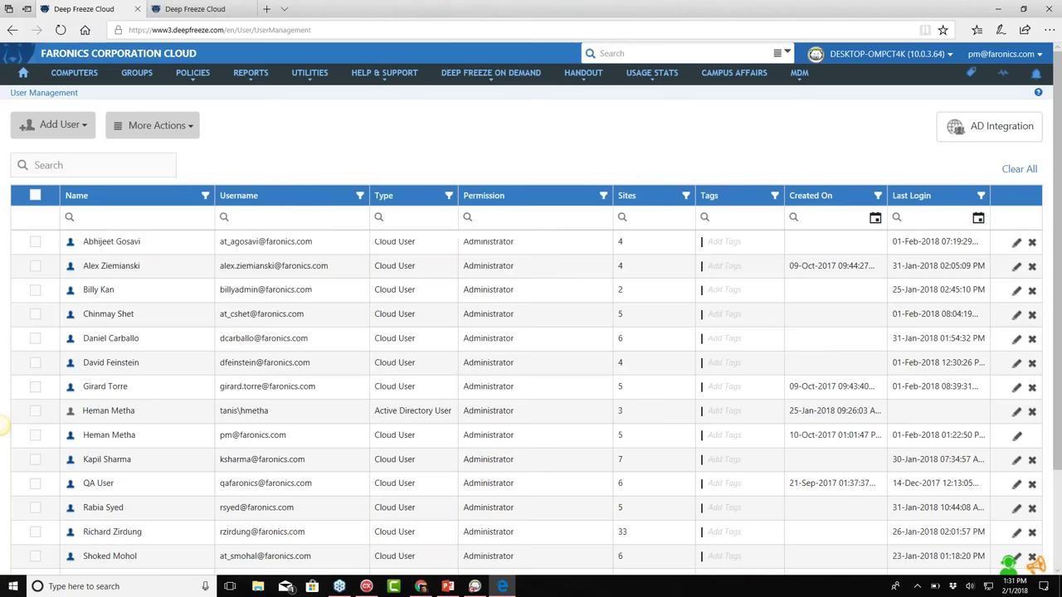
click(1004, 54)
Open My Sites, then view the home dashboard's status widgets
click(1021, 94)
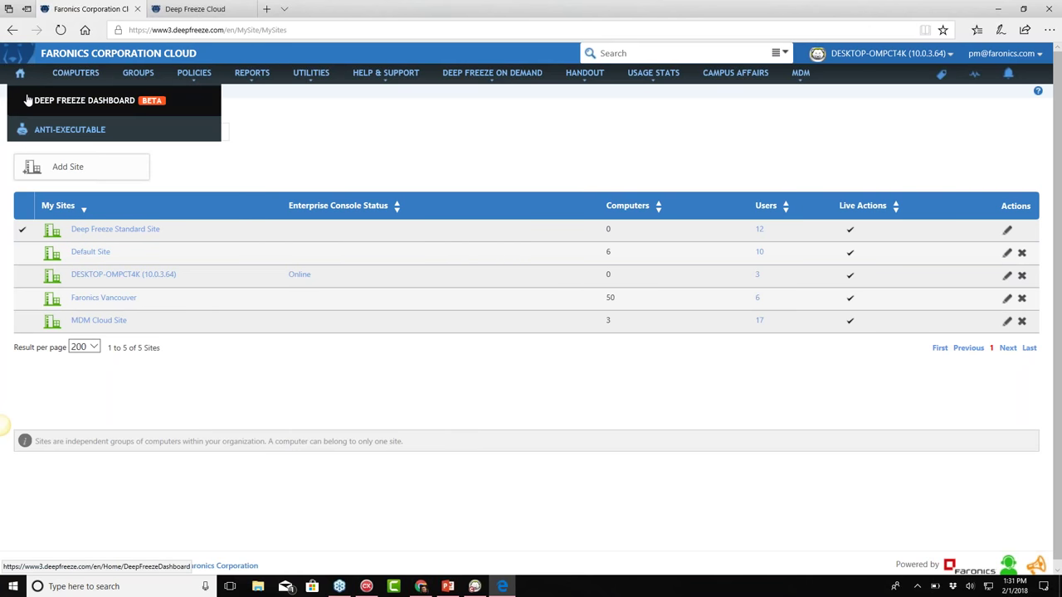
click(22, 83)
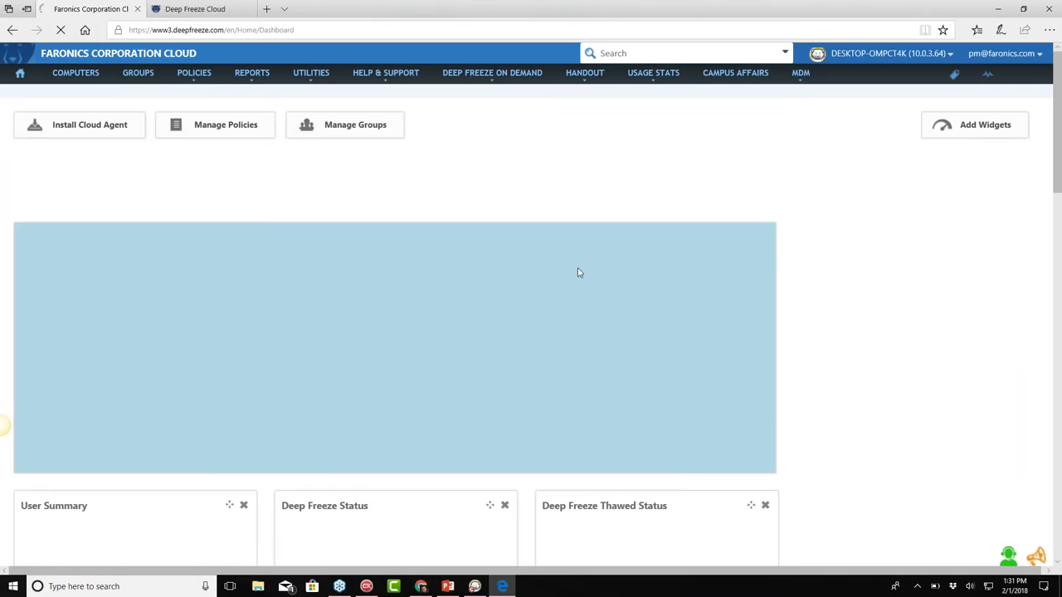
scroll(579, 273, down, 2)
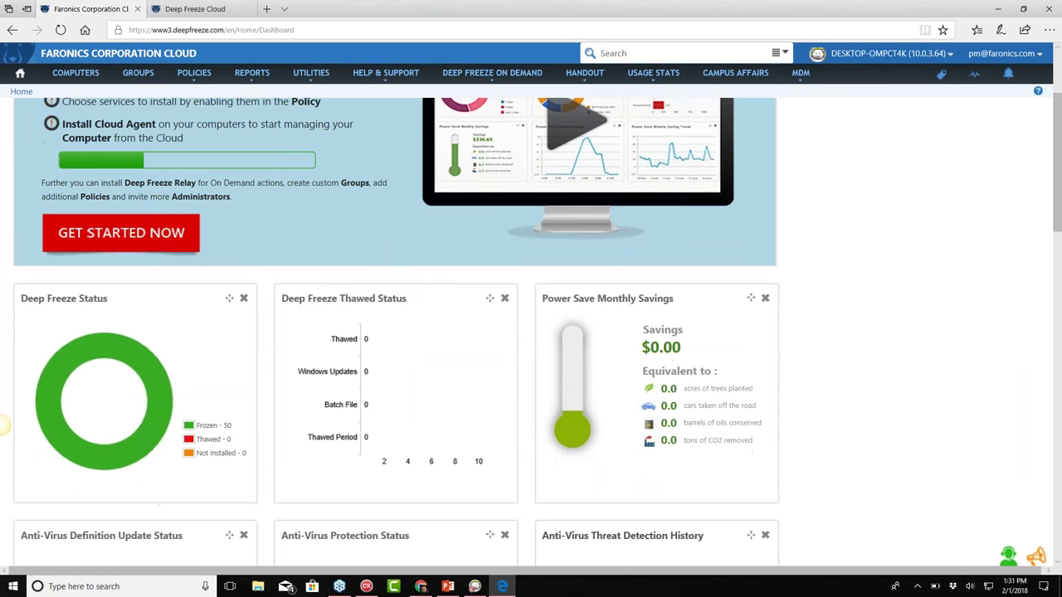
scroll(612, 293, down, 6)
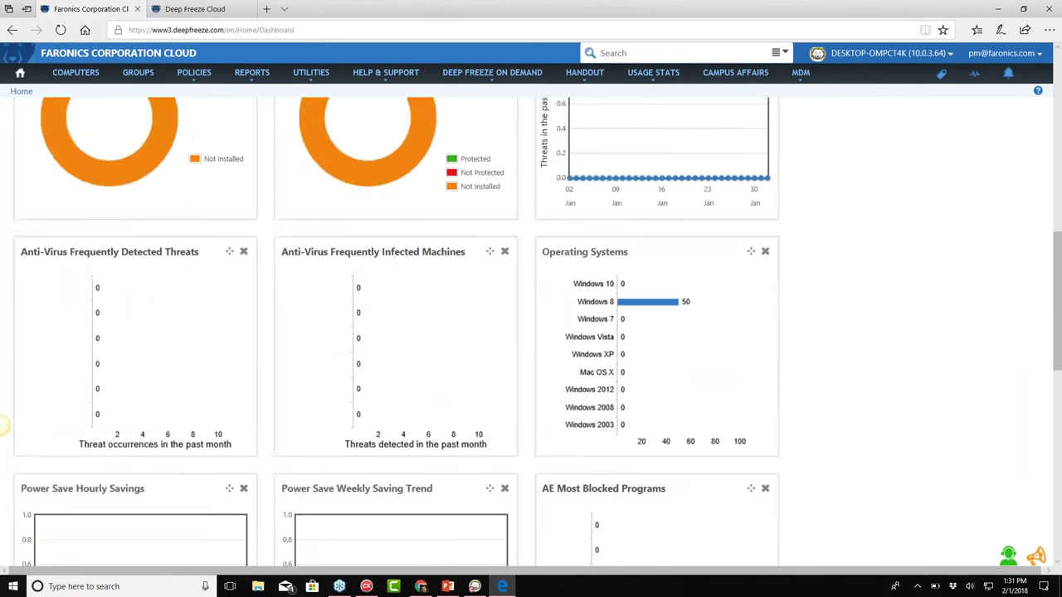
scroll(533, 285, down, 1)
scroll(668, 297, down, 2)
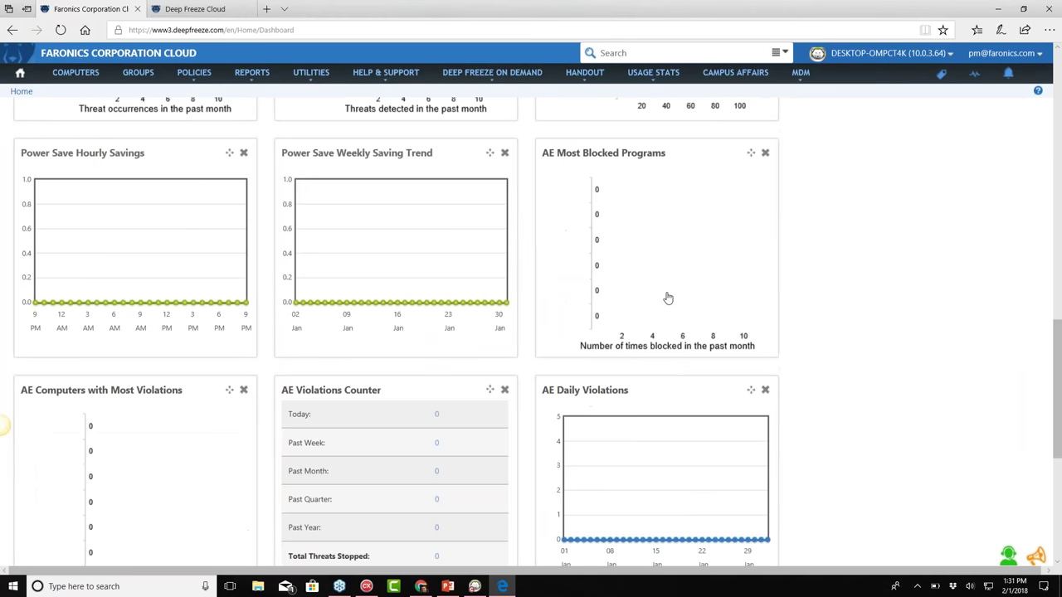
scroll(668, 298, down, 2)
Switch to the Faronics Vancouver cloud site
scroll(610, 369, up, 8)
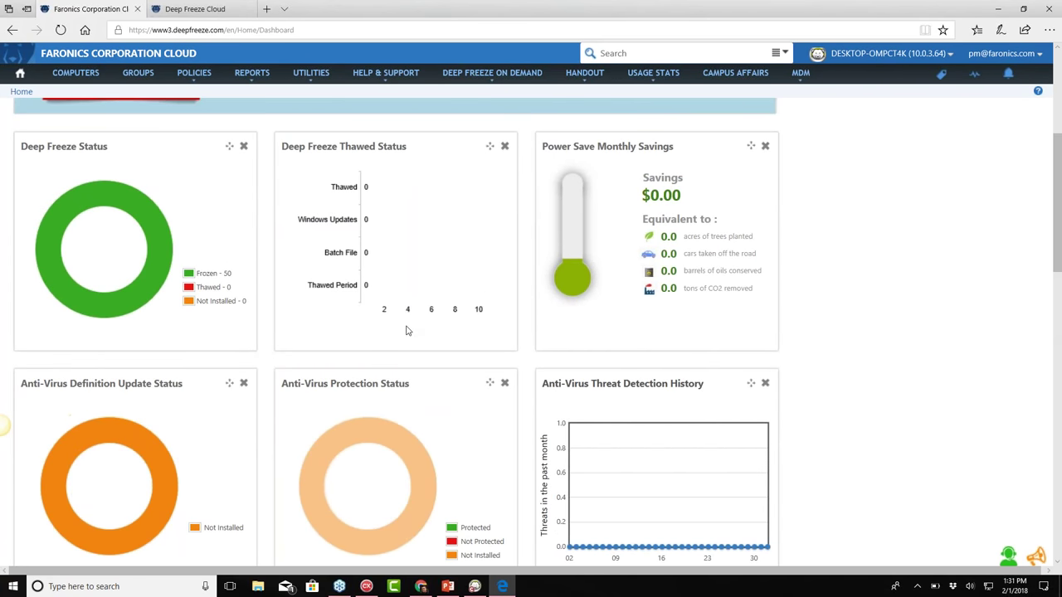
scroll(417, 208, up, 3)
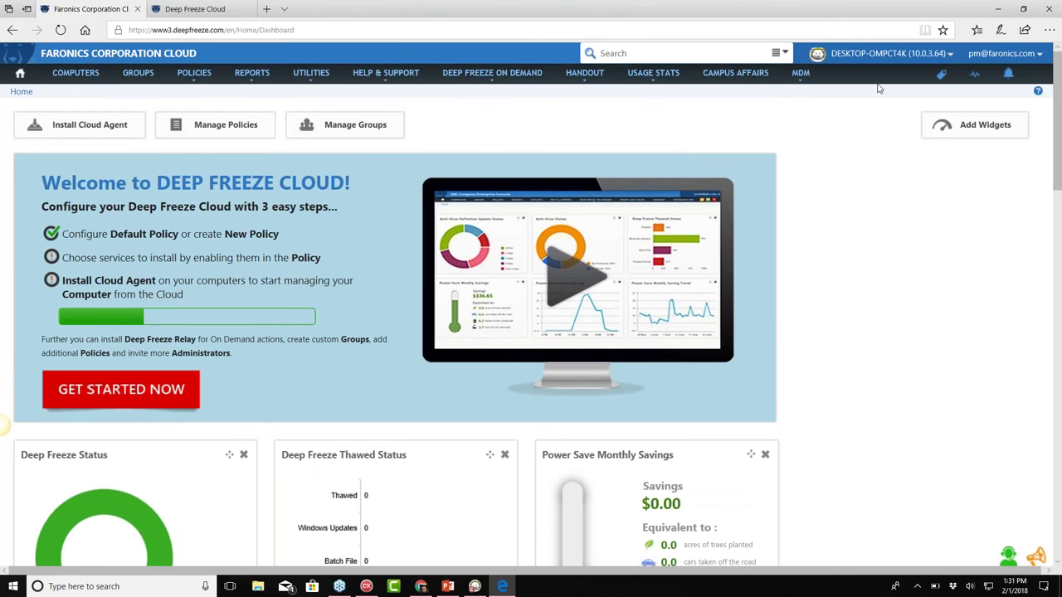
click(882, 59)
click(868, 117)
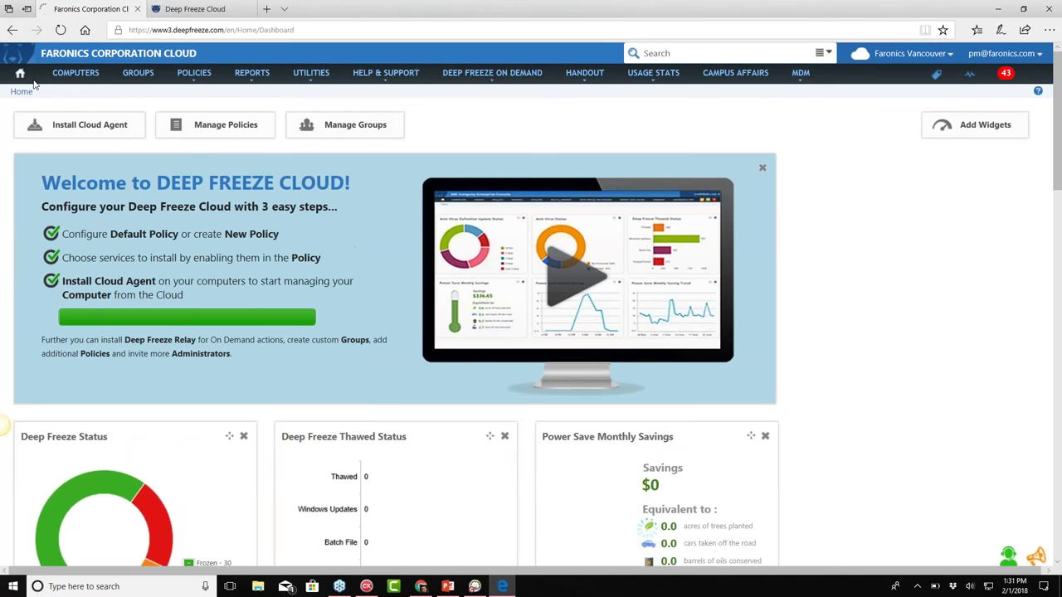
Open the Deep Freeze Dashboard and filter it to Thawed computers in the Sales group
mouse_move(33, 76)
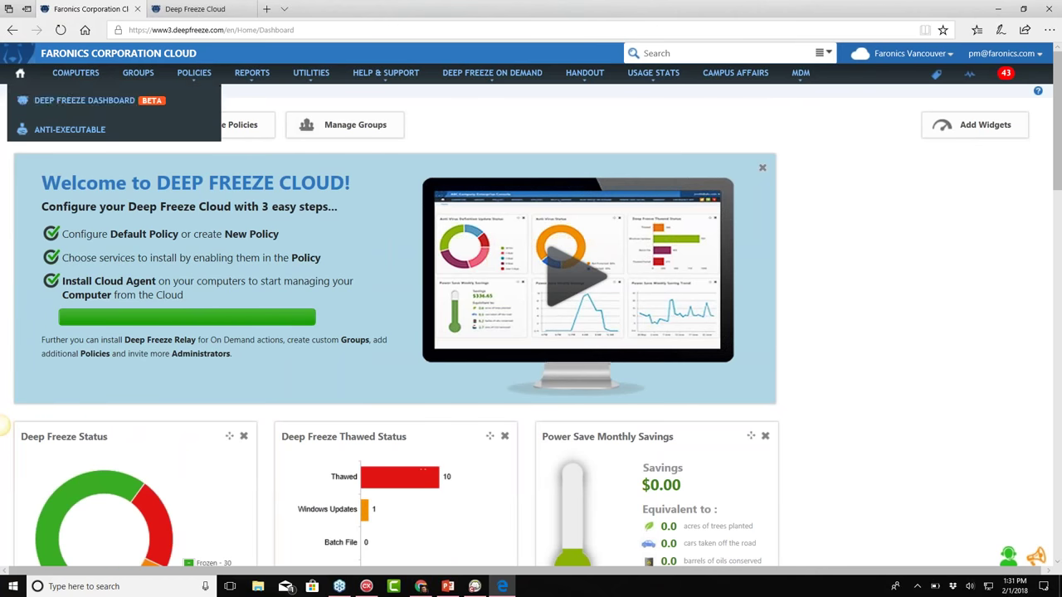
click(45, 101)
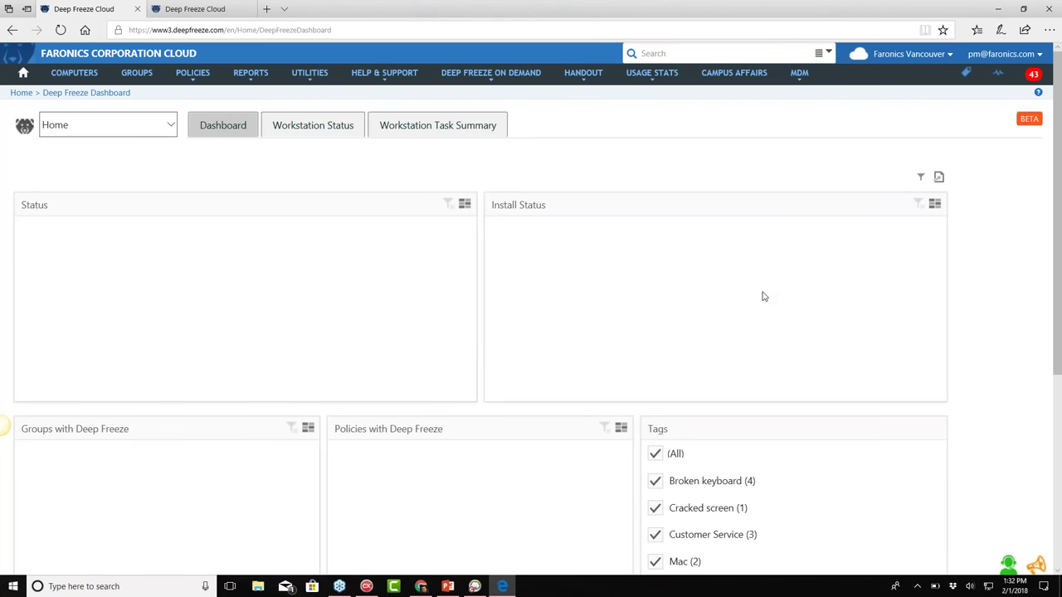
scroll(764, 300, down, 1)
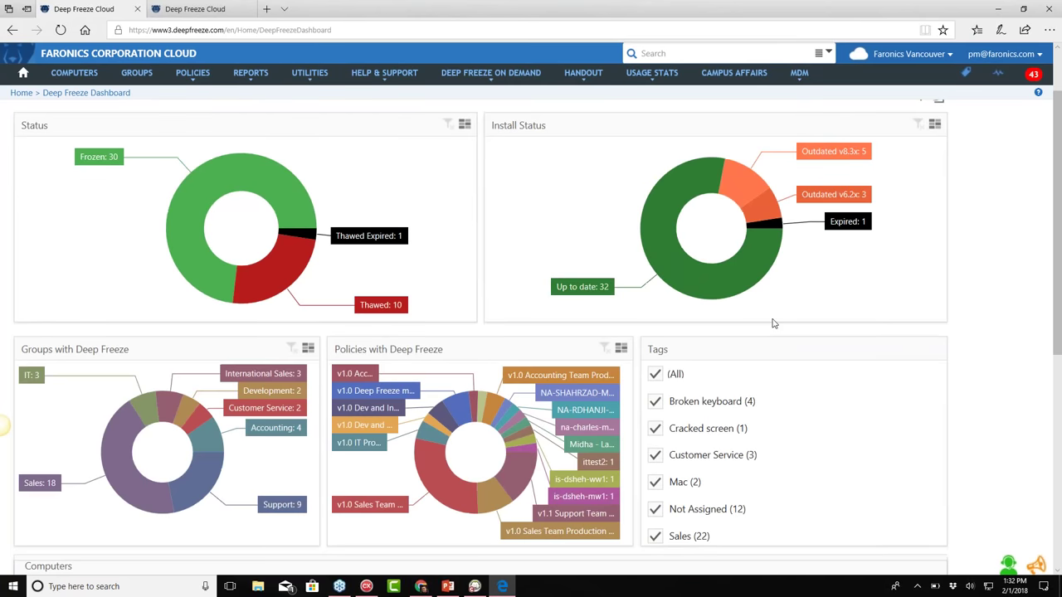
click(278, 280)
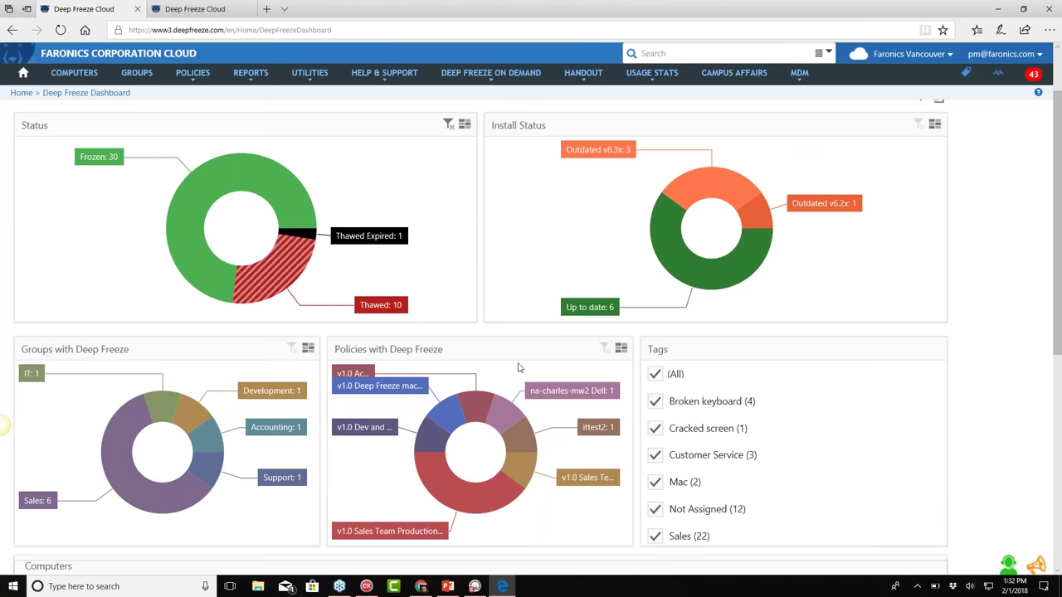
click(137, 455)
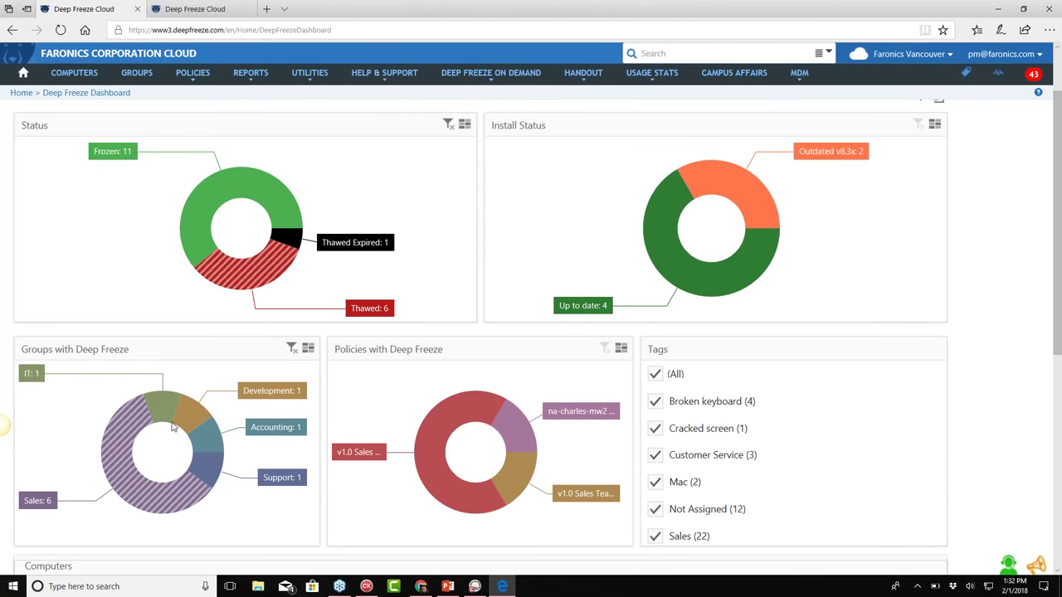
scroll(175, 427, down, 4)
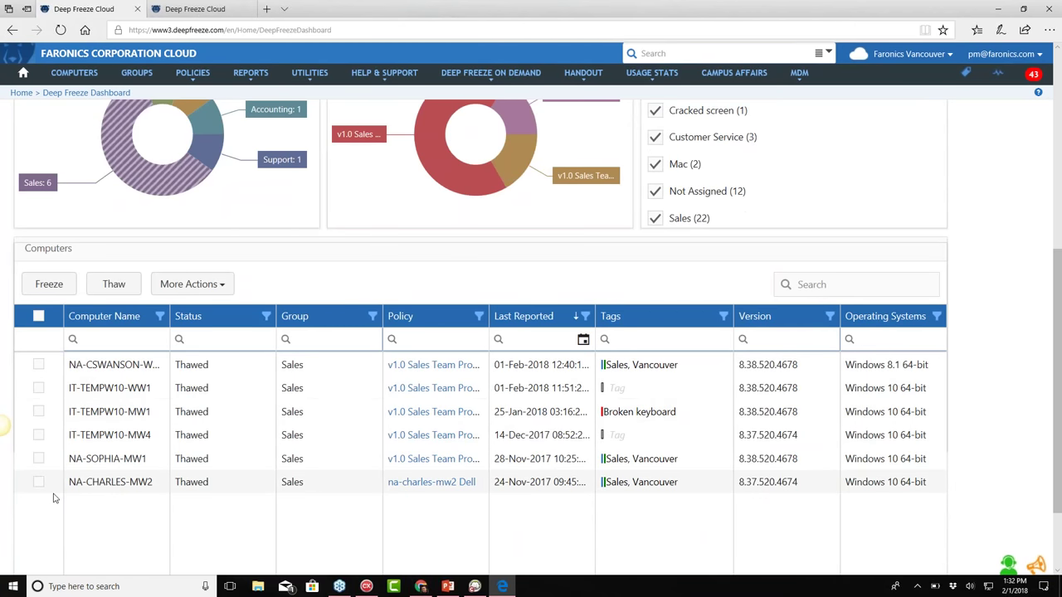
Mark the first two computers and review More Actions without applying any
click(38, 364)
click(38, 387)
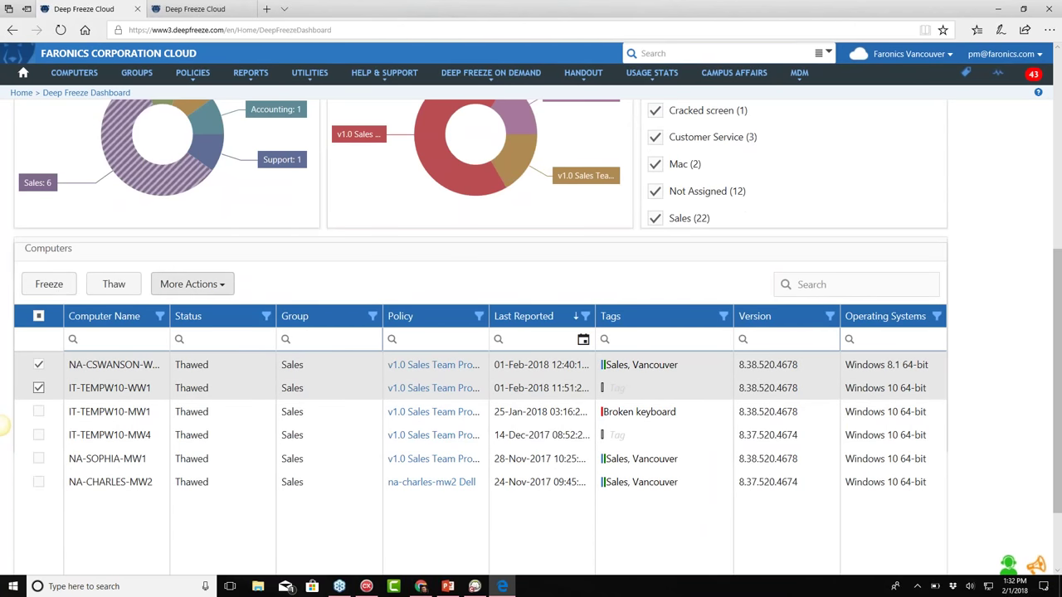
click(189, 284)
mouse_move(216, 455)
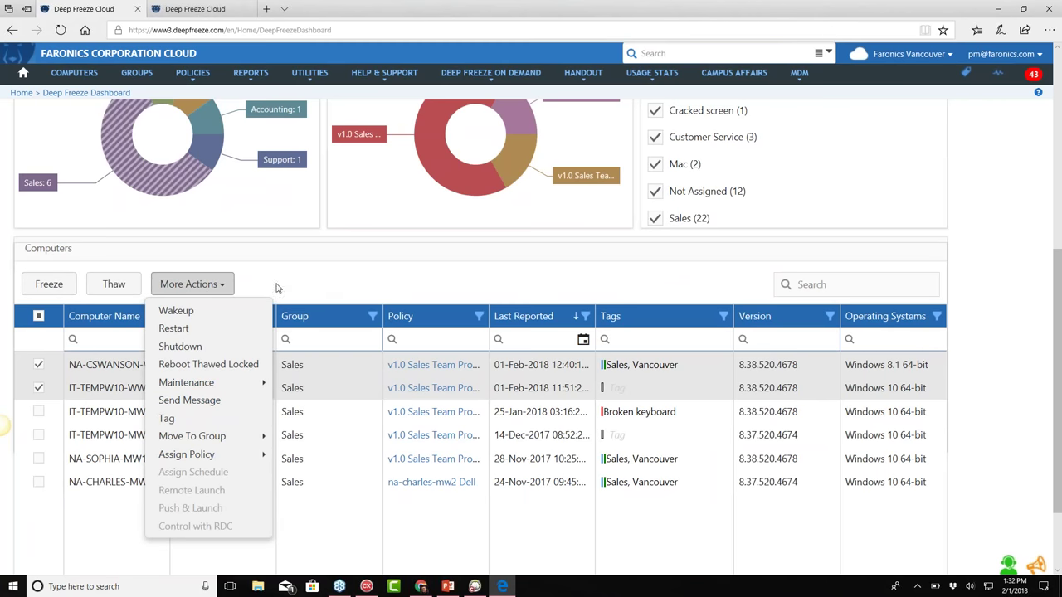
click(446, 288)
Scroll back to the dashboard charts and go to the MDM area
scroll(498, 287, up, 4)
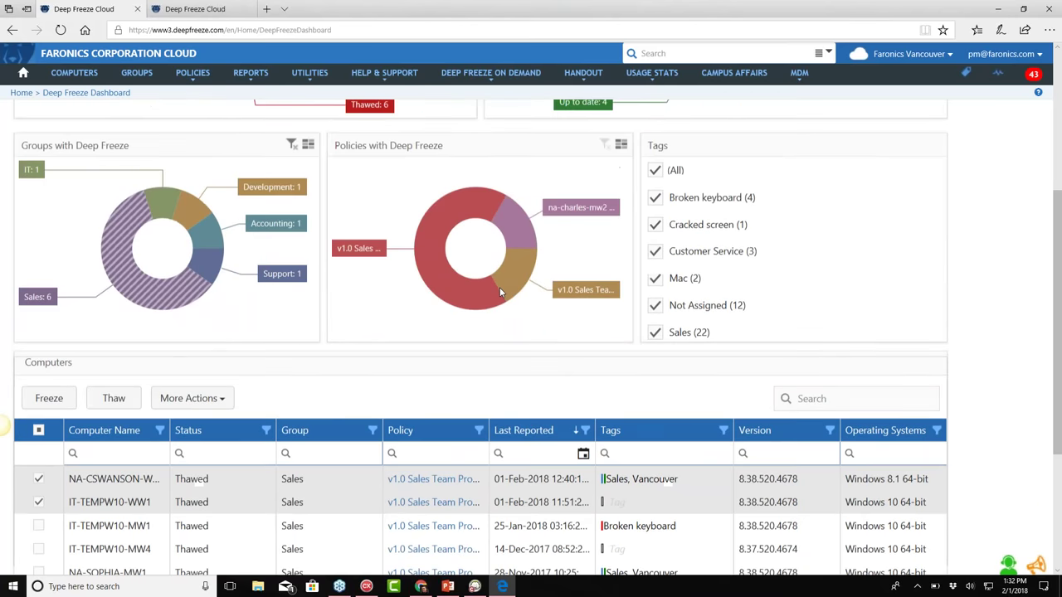
mouse_move(501, 83)
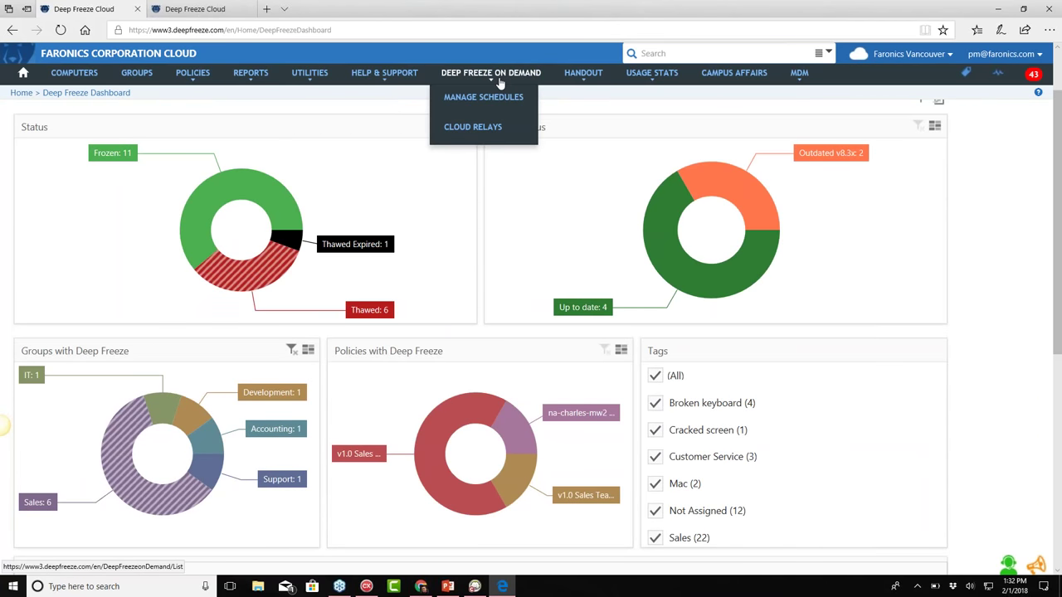
mouse_move(246, 185)
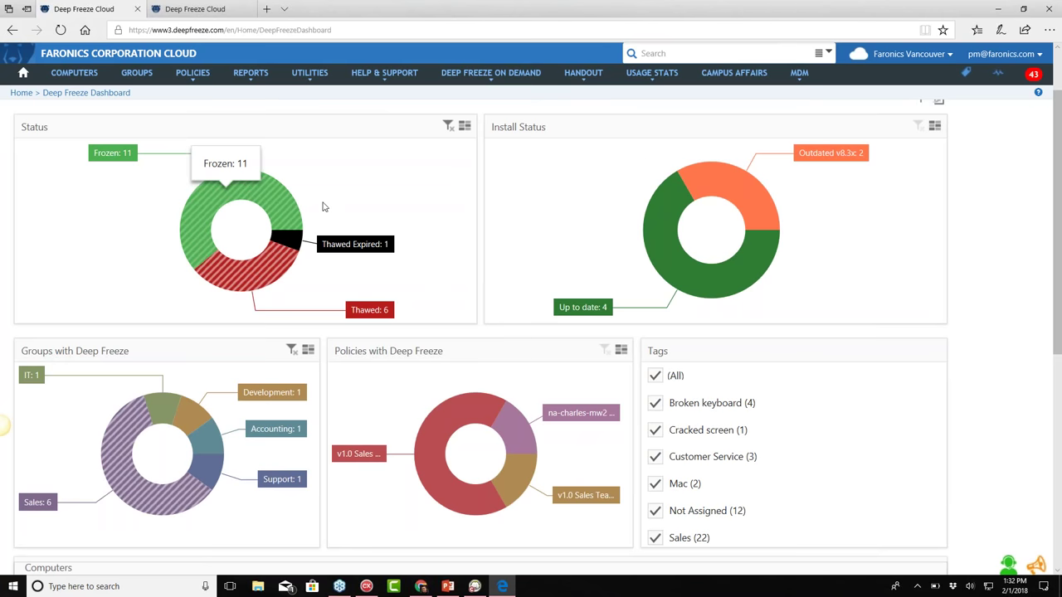
mouse_move(804, 90)
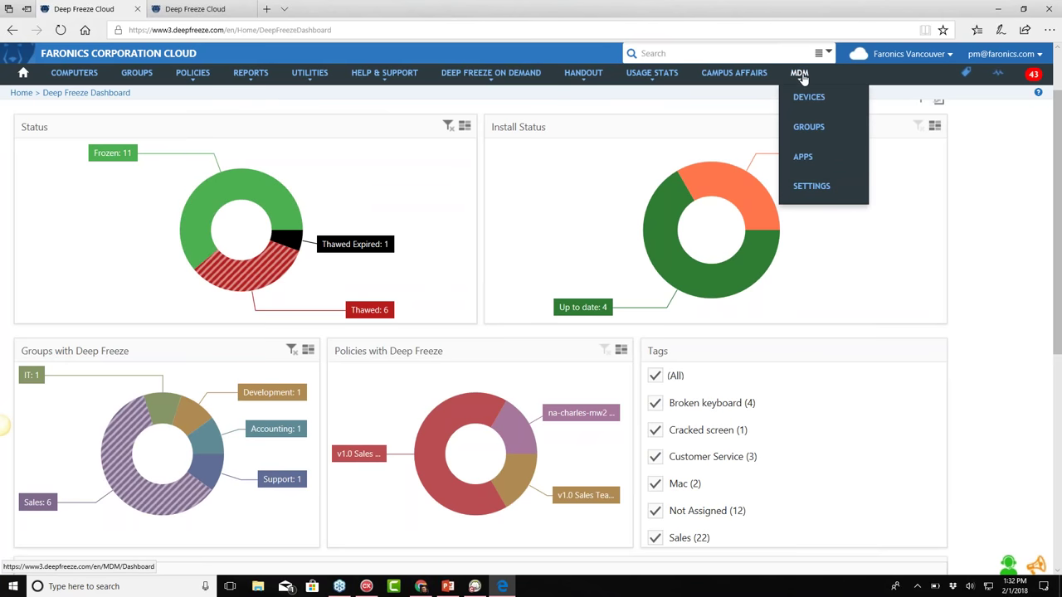
click(800, 74)
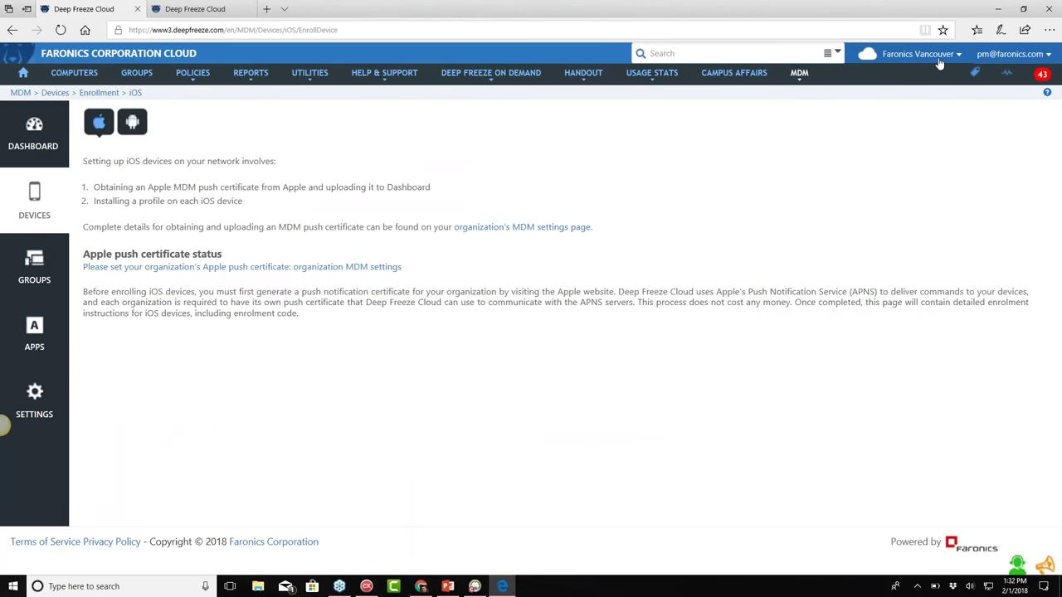
Switch to MDM Cloud Site, view its MDM Dashboard, then list managed iOS devices
mouse_move(918, 54)
click(892, 132)
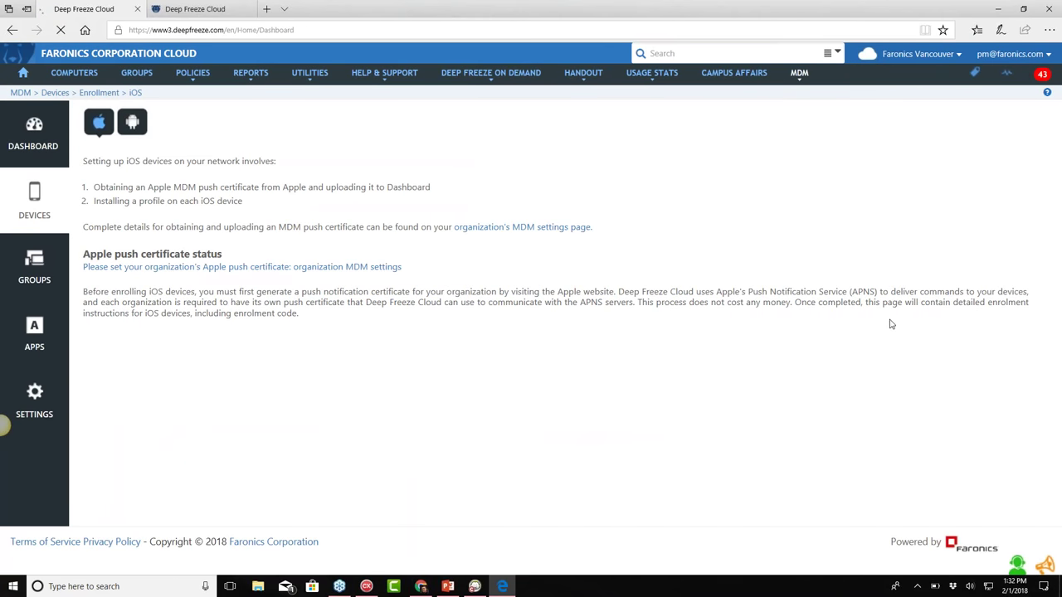
click(801, 74)
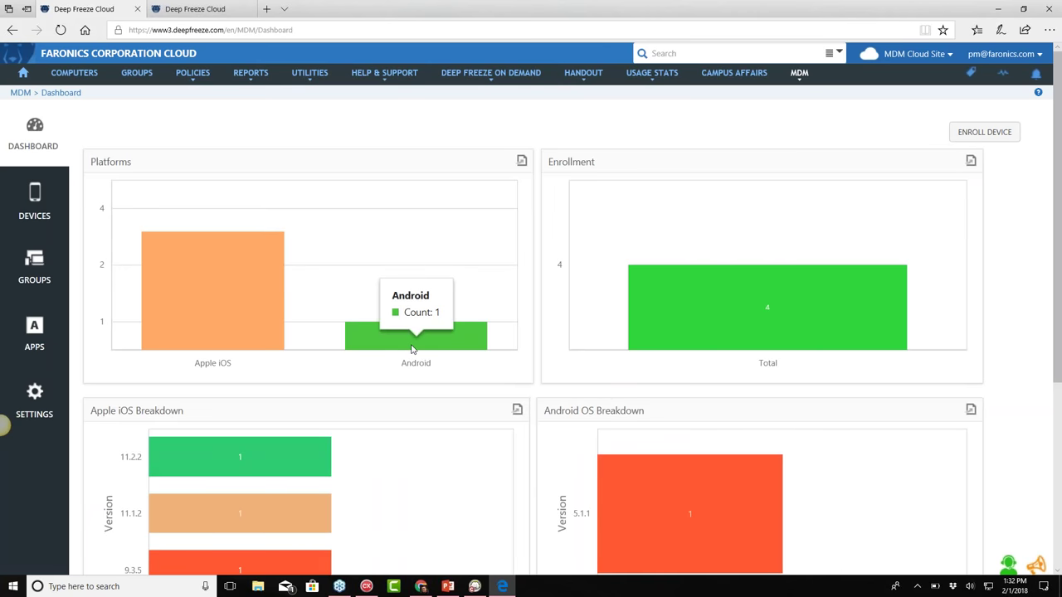
scroll(434, 351, down, 3)
scroll(453, 367, up, 3)
click(34, 203)
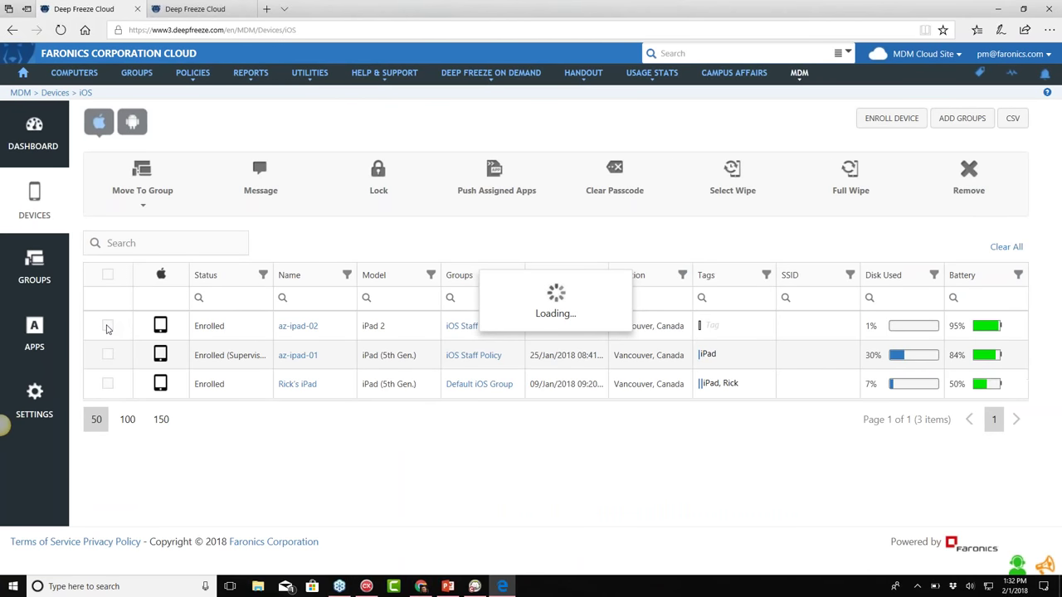
Mark az-ipad-02, go to MDM Groups, and open iOS Staff Policy for editing
click(107, 327)
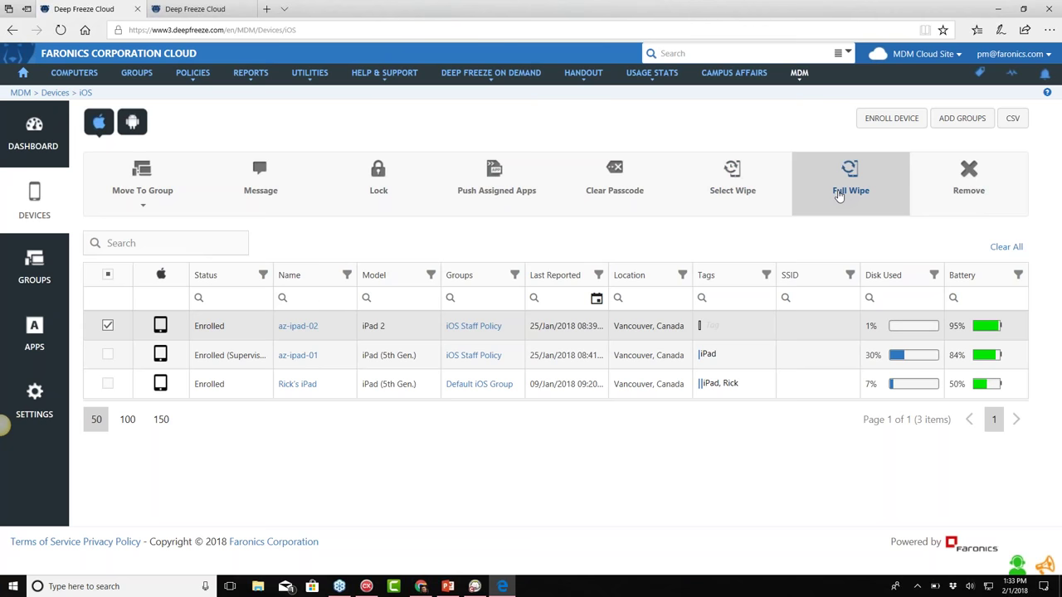
click(46, 284)
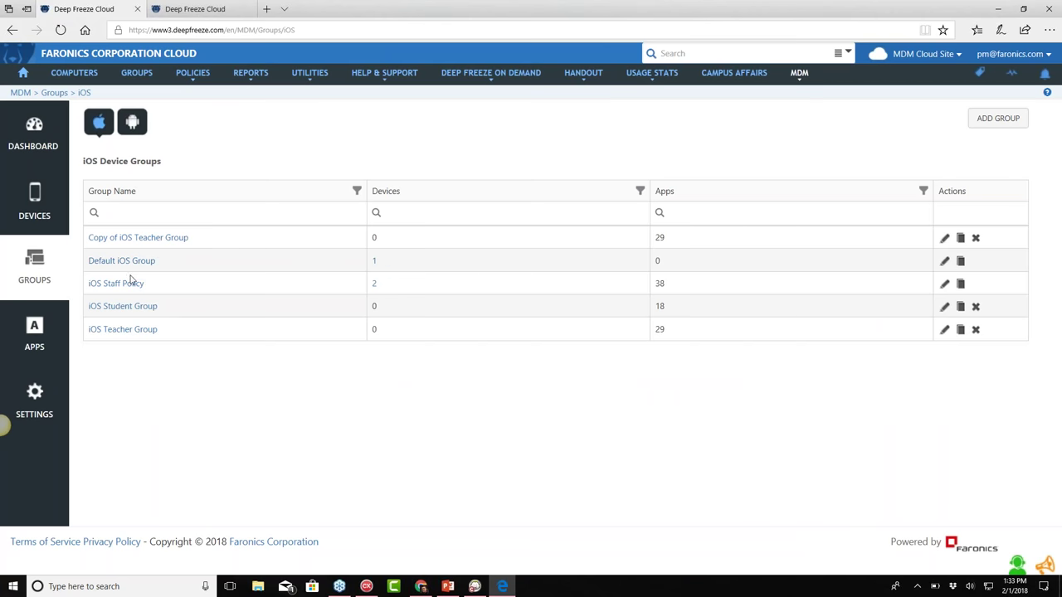
click(139, 290)
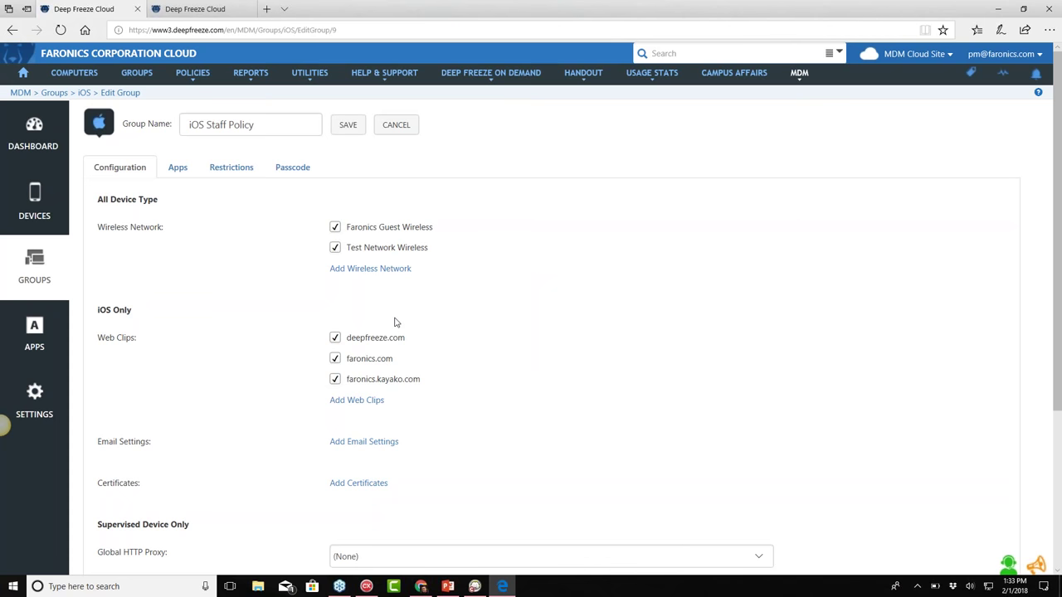
Set the group wallpaper to IT MDM Wallpaper iPhone and view its Restrictions
scroll(395, 322, down, 3)
click(376, 358)
click(382, 371)
scroll(291, 315, up, 3)
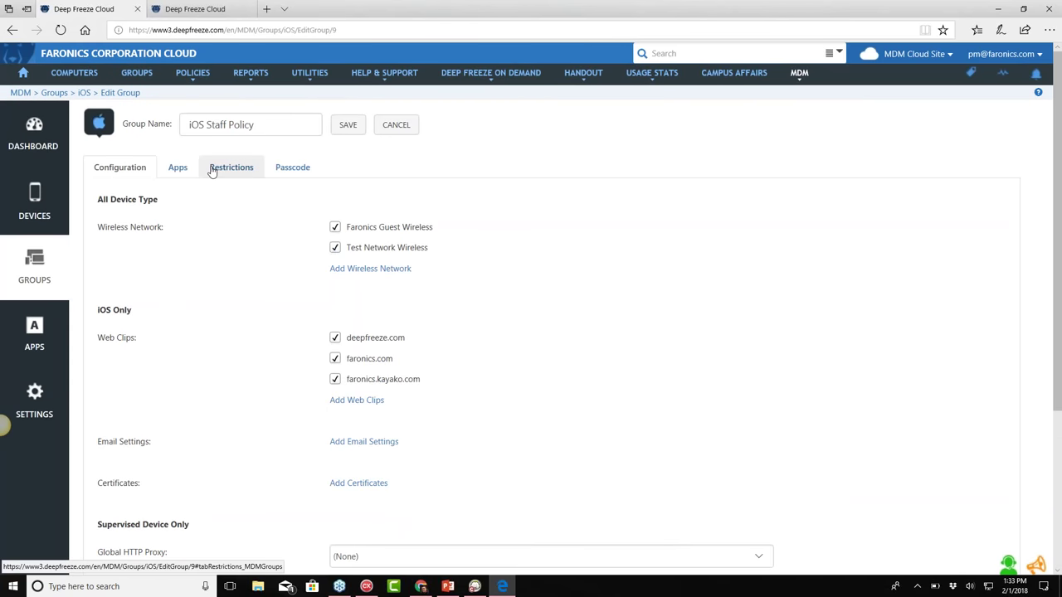
click(213, 171)
scroll(344, 346, down, 2)
scroll(343, 346, up, 2)
Toggle Deep Freeze Administrator off and on in Apps, then leave for the app catalogue
click(177, 167)
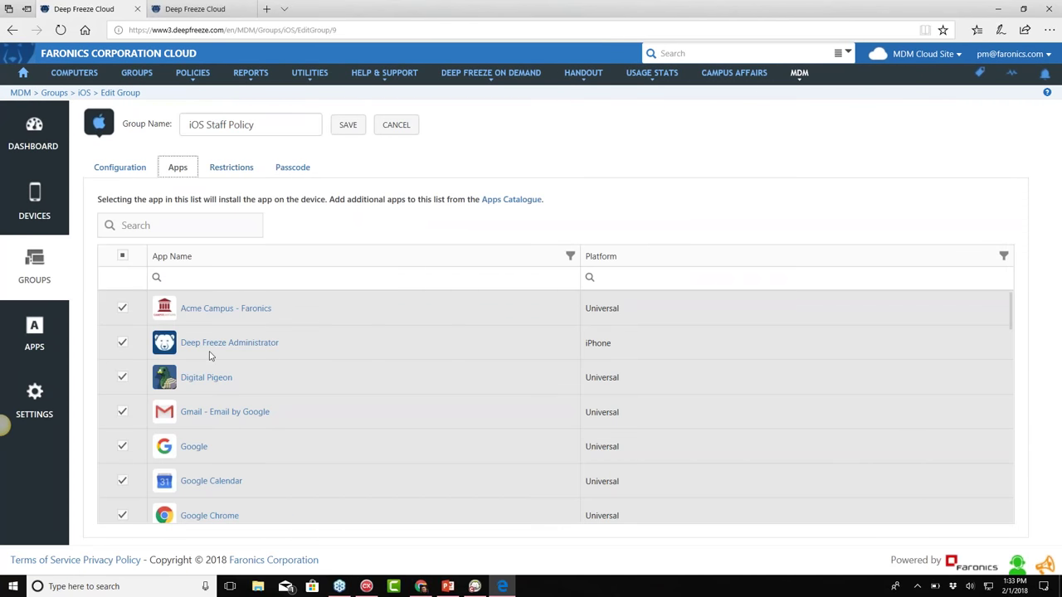
click(122, 342)
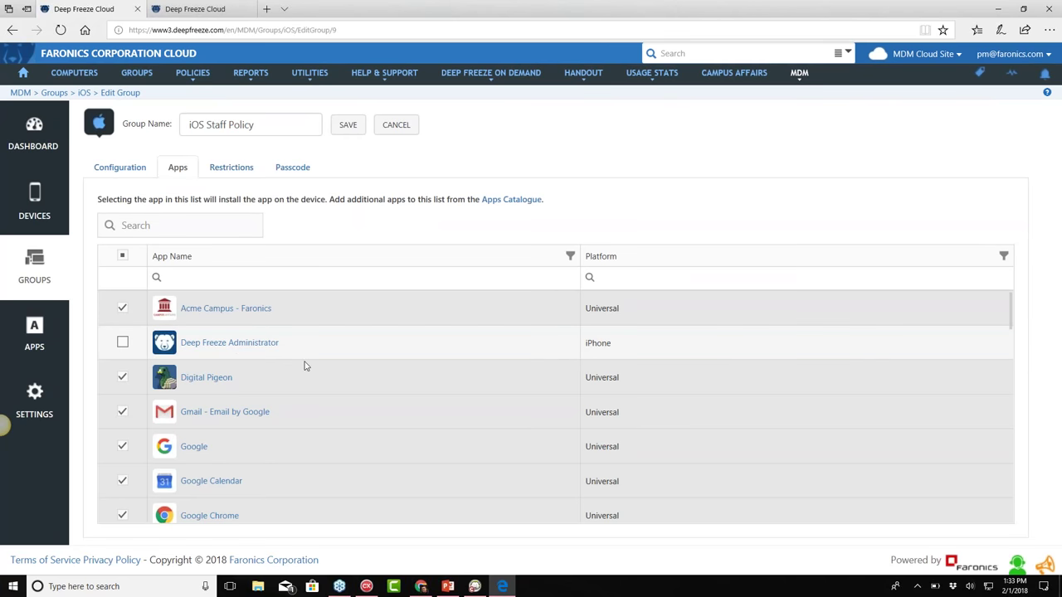
click(121, 343)
scroll(419, 450, down, 2)
scroll(431, 446, down, 5)
scroll(229, 357, up, 8)
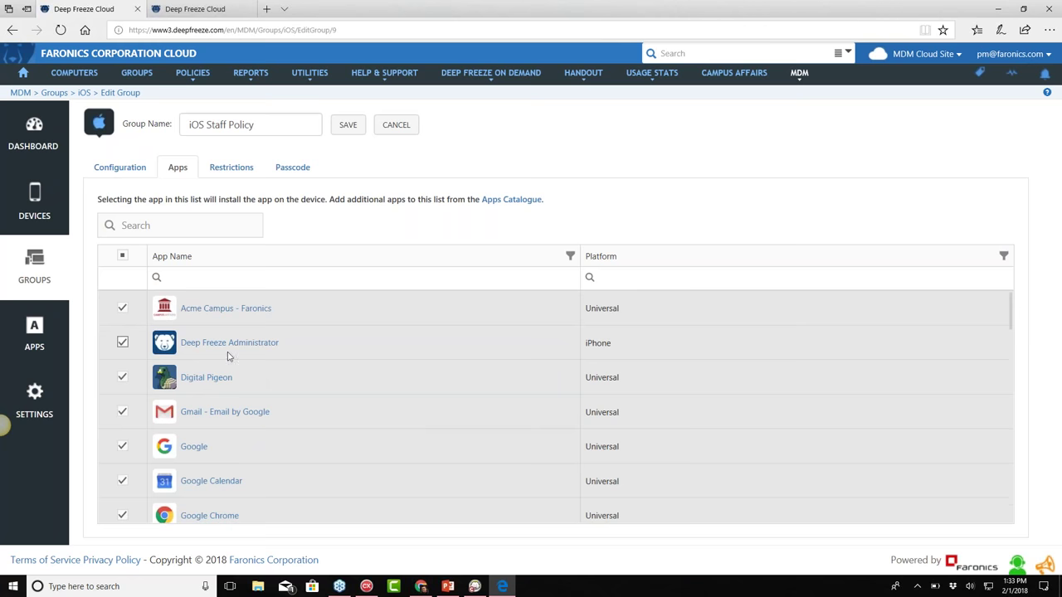
click(40, 327)
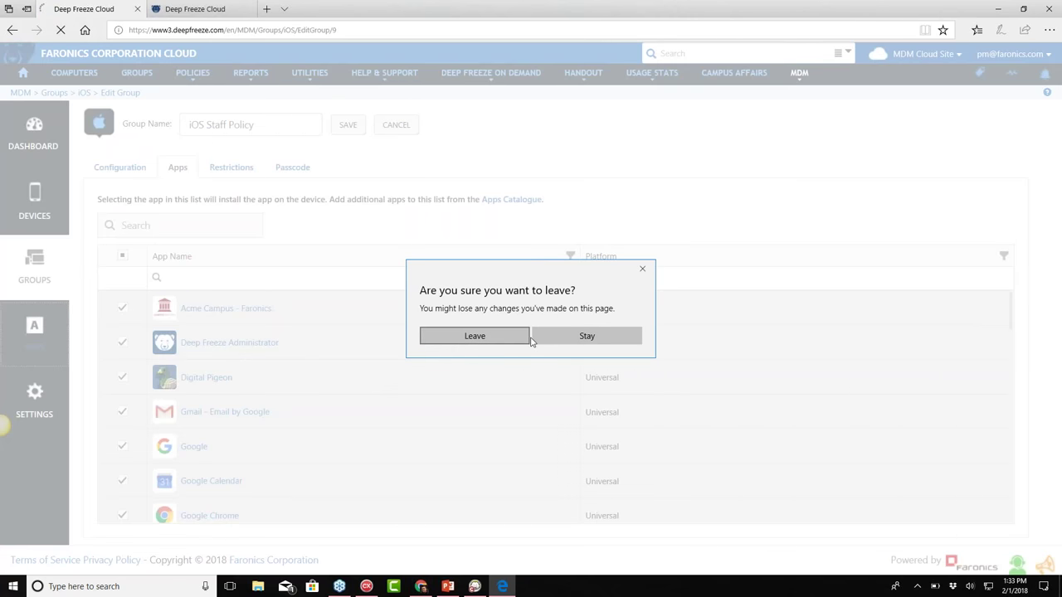
click(508, 339)
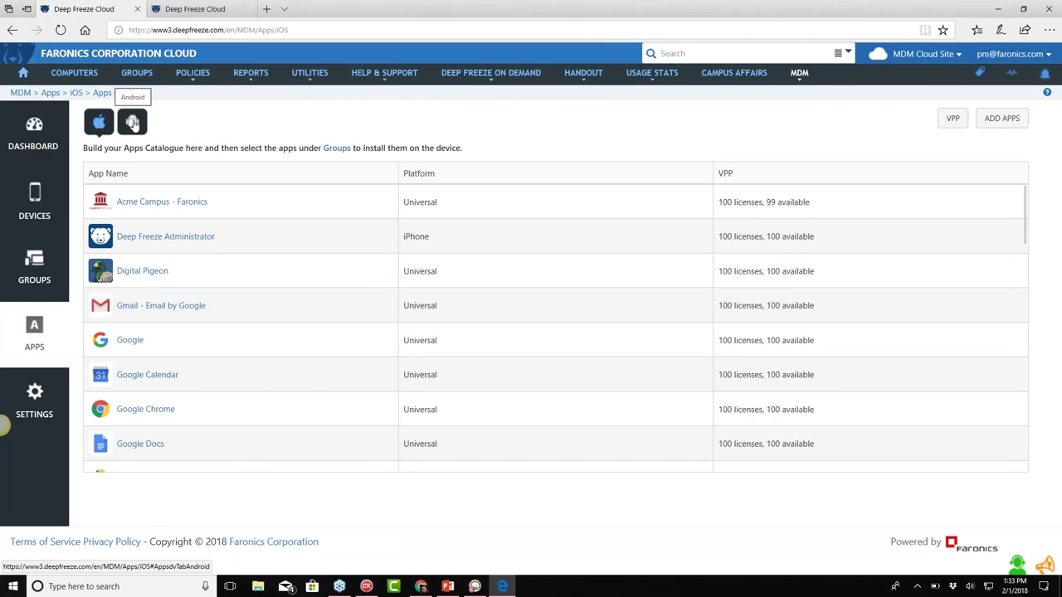
Open the Deep Freeze Administrator Mobile App page from the top menu
mouse_move(583, 77)
mouse_move(644, 78)
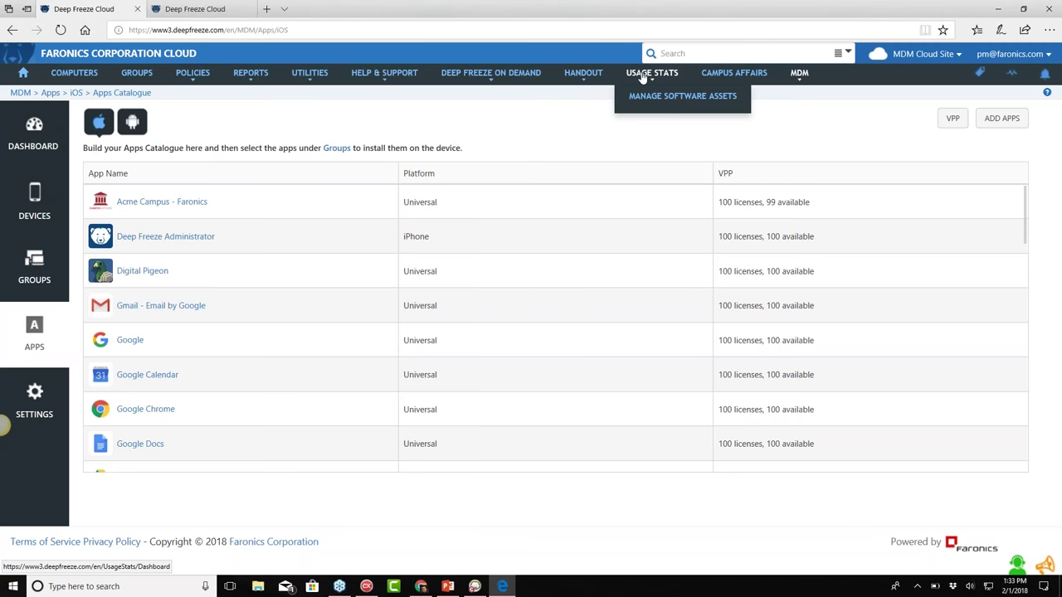
mouse_move(510, 74)
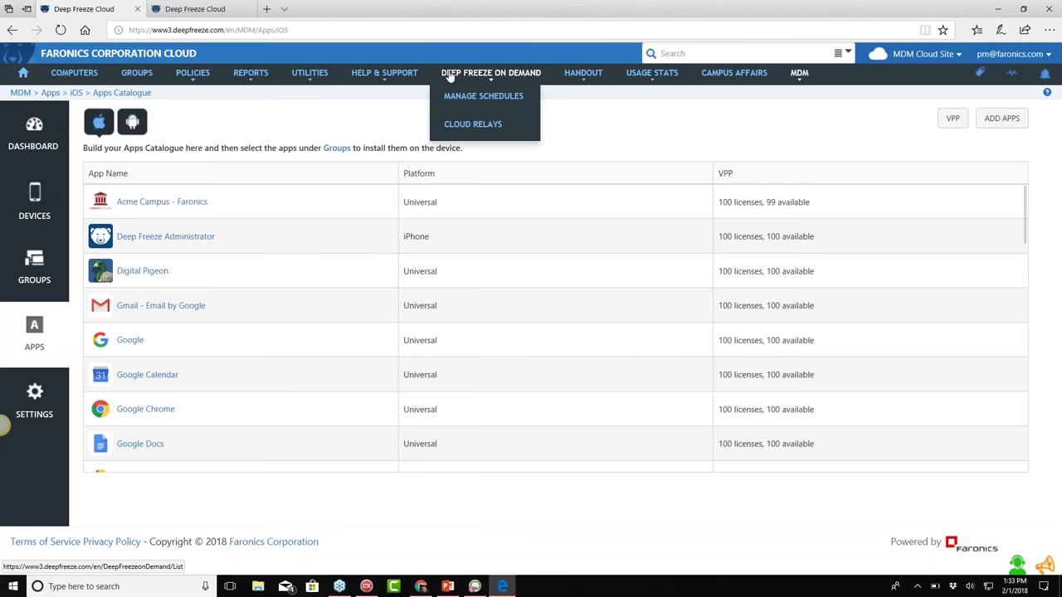
mouse_move(321, 76)
click(326, 101)
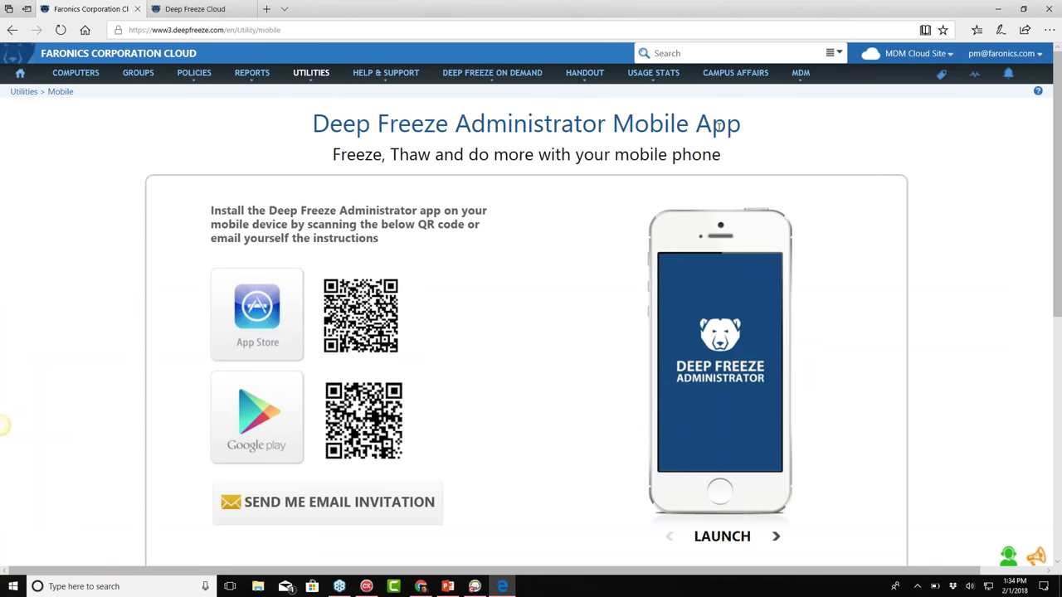
Advance the Deep Freeze Administrator phone preview through its MANAGE and ACTIONS slides
scroll(446, 265, down, 3)
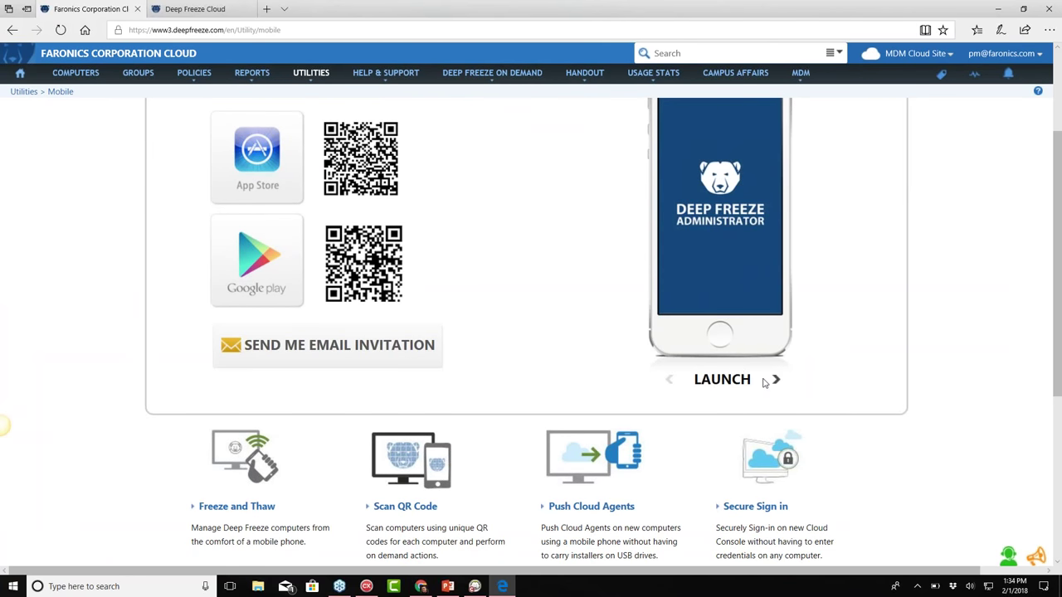
click(775, 380)
scroll(775, 384, up, 1)
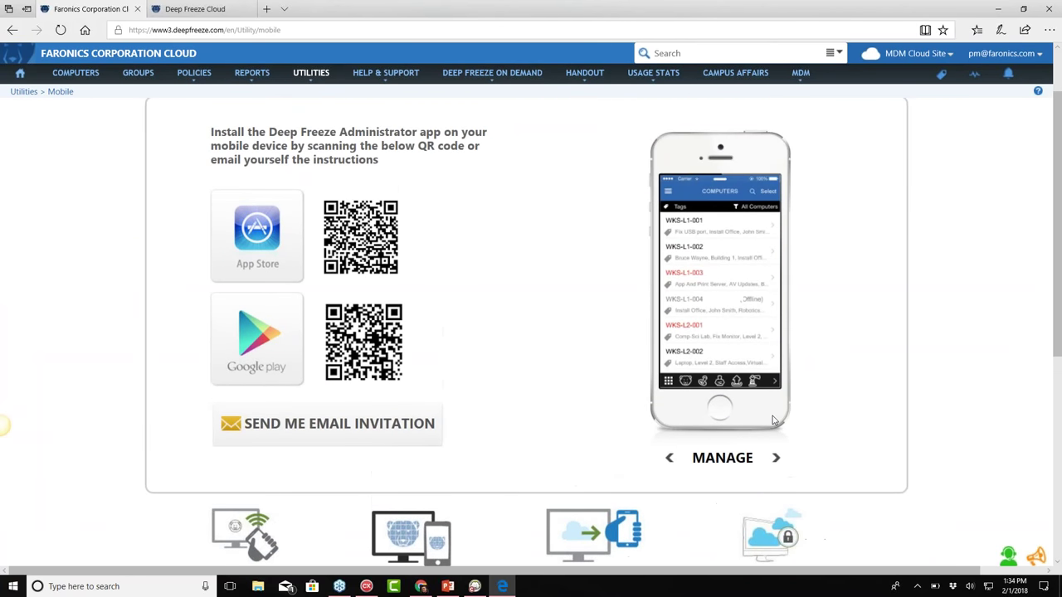
click(775, 458)
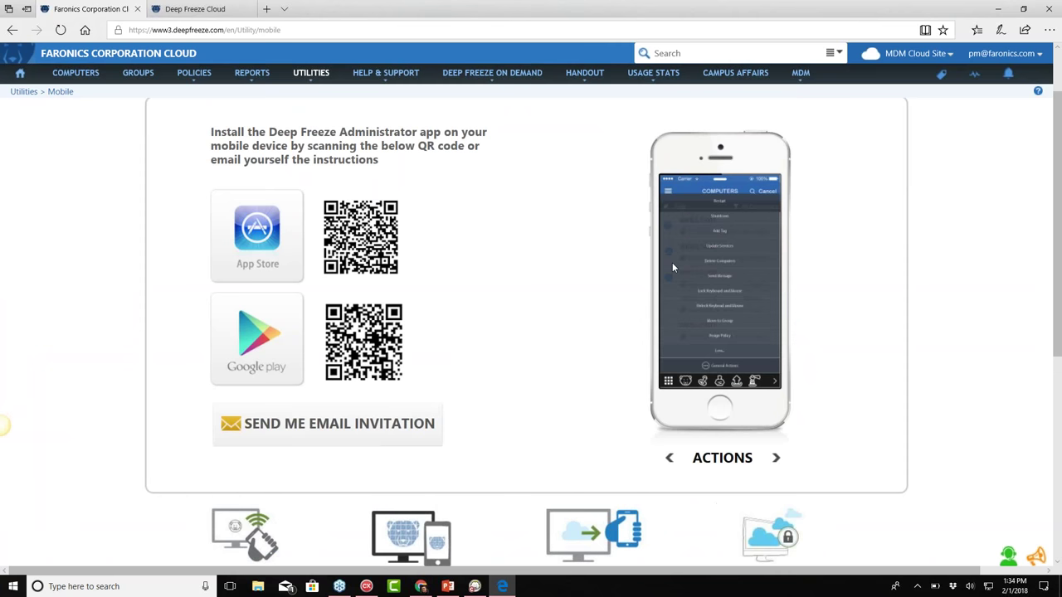
scroll(672, 267, down, 5)
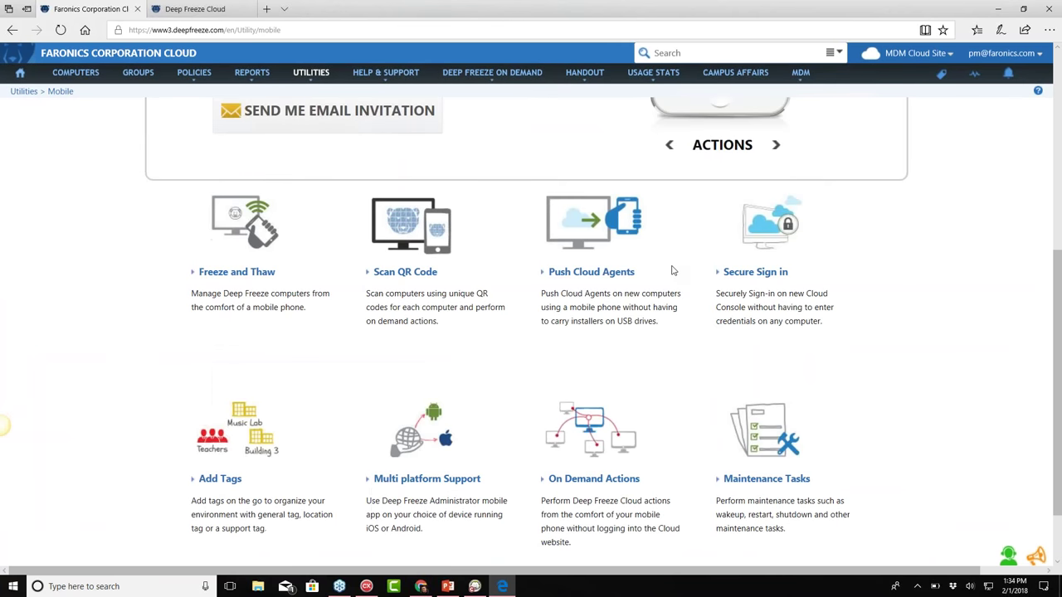
scroll(670, 275, up, 5)
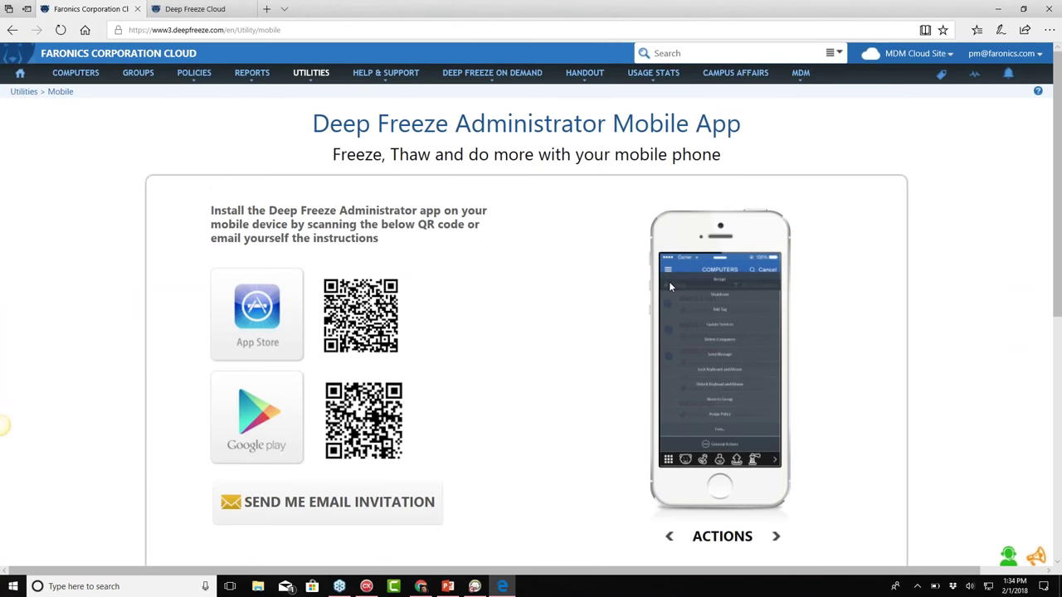